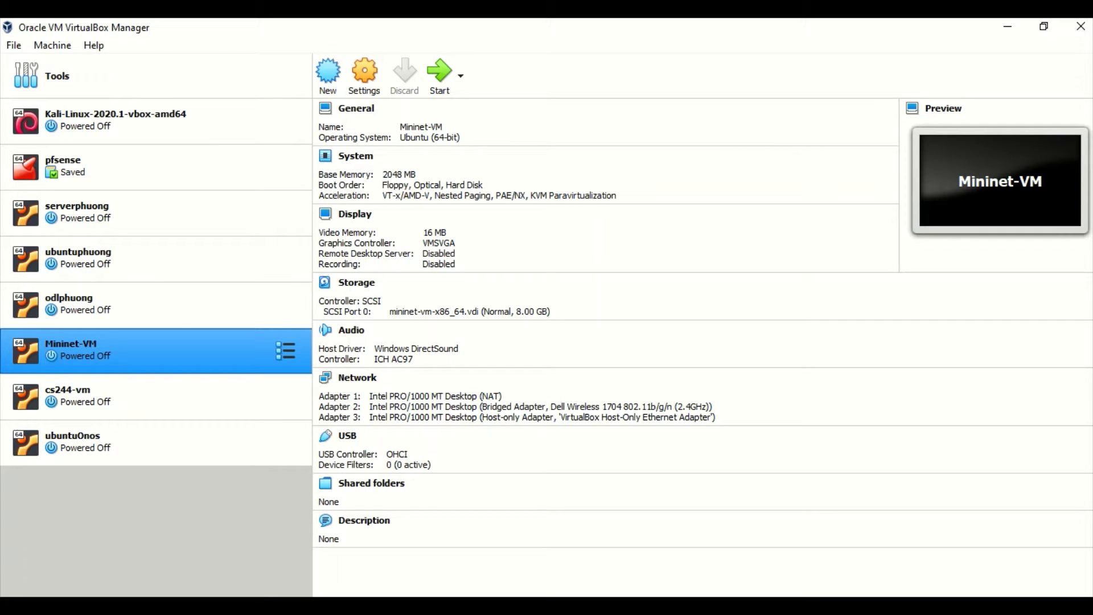
Step: Bring up the Windows Start search panel with Super+S
{"action": "key", "text": "super+s"}
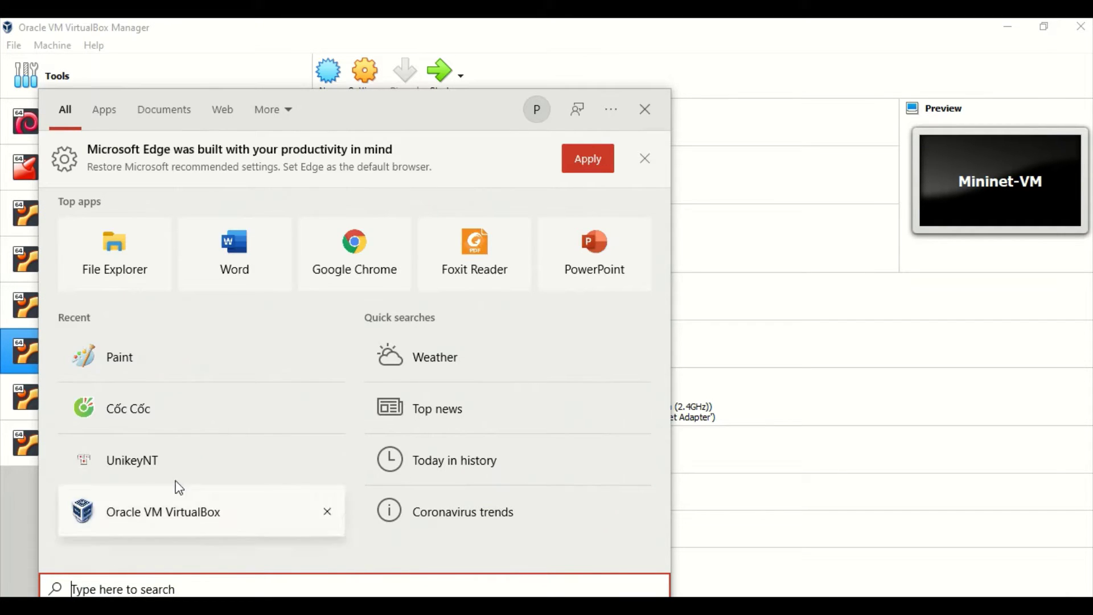
Step: Launch Chrome, search Google for 'virtualbox' and open the Oracle VirtualBox Downloads page
{"action": "left_click", "coordinate": [387, 255]}
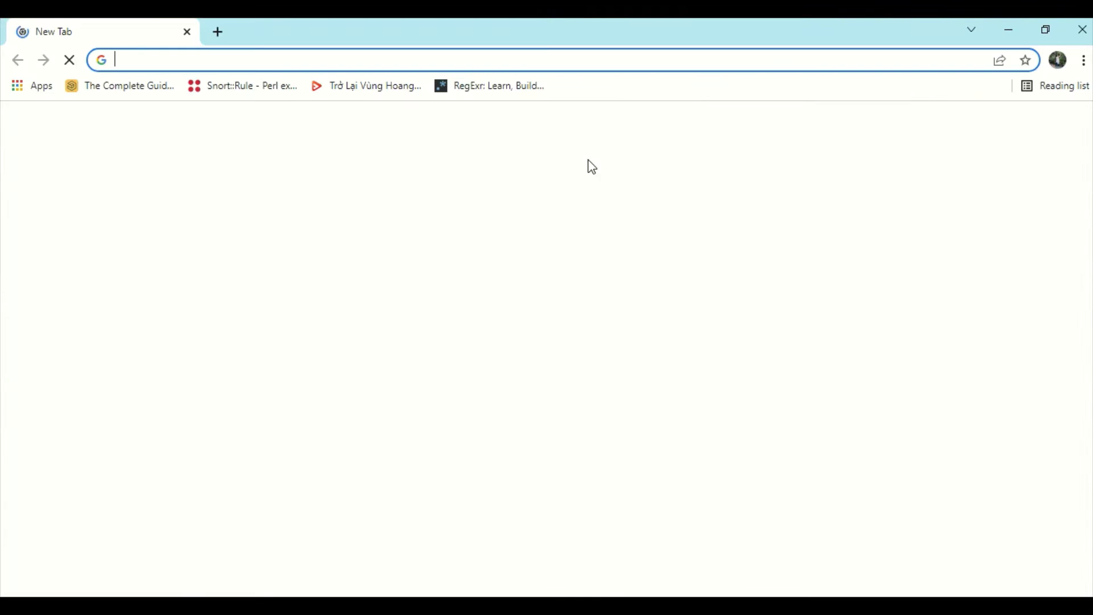
{"action": "left_click", "coordinate": [397, 60]}
{"action": "type", "text": "vi"}
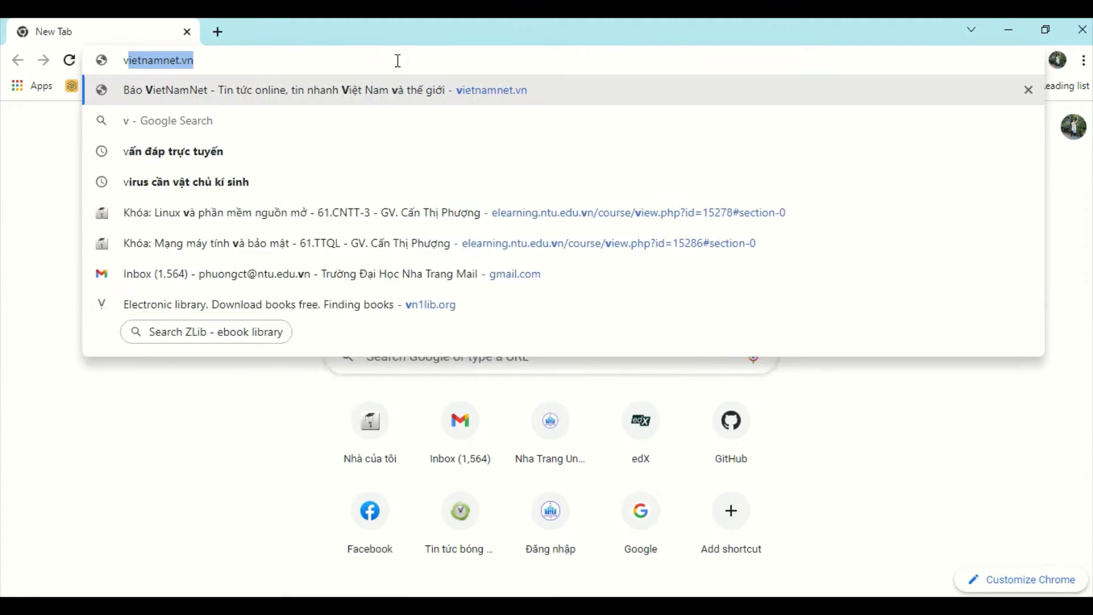
{"action": "key", "text": "BackSpace"}
{"action": "type", "text": "r"}
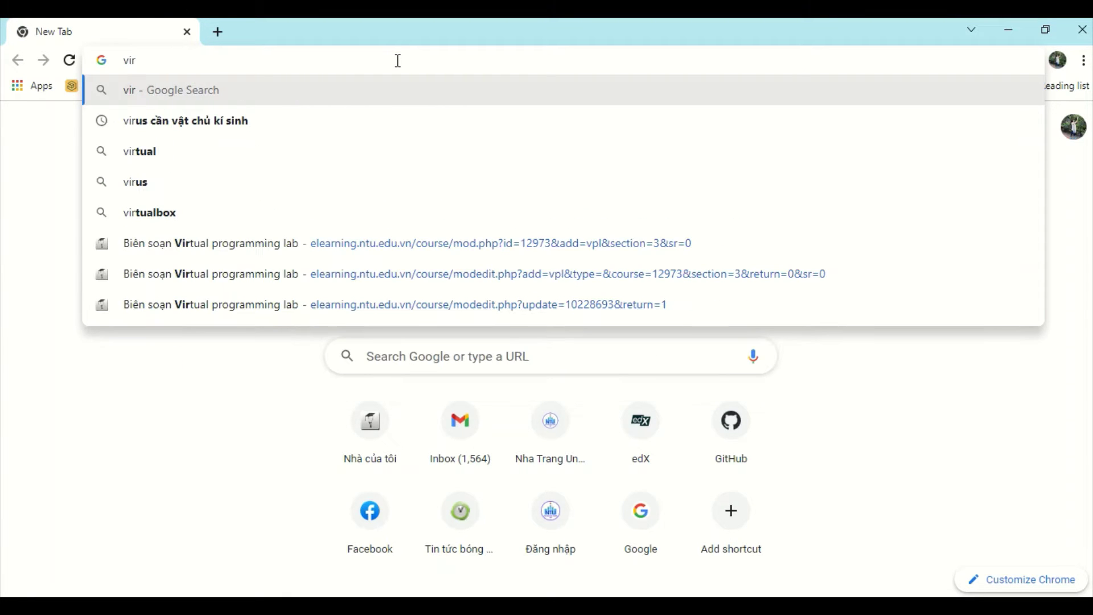
{"action": "type", "text": "uable"}
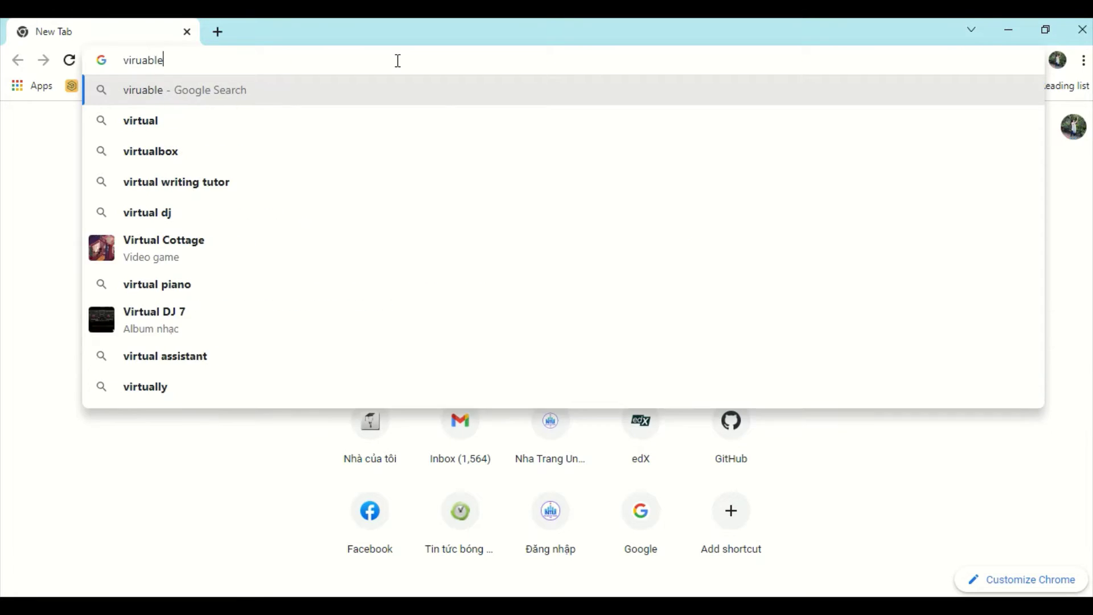
{"action": "key", "text": "BackSpace"}
{"action": "key", "text": "BackSpace"}
{"action": "key", "text": "BackSpace"}
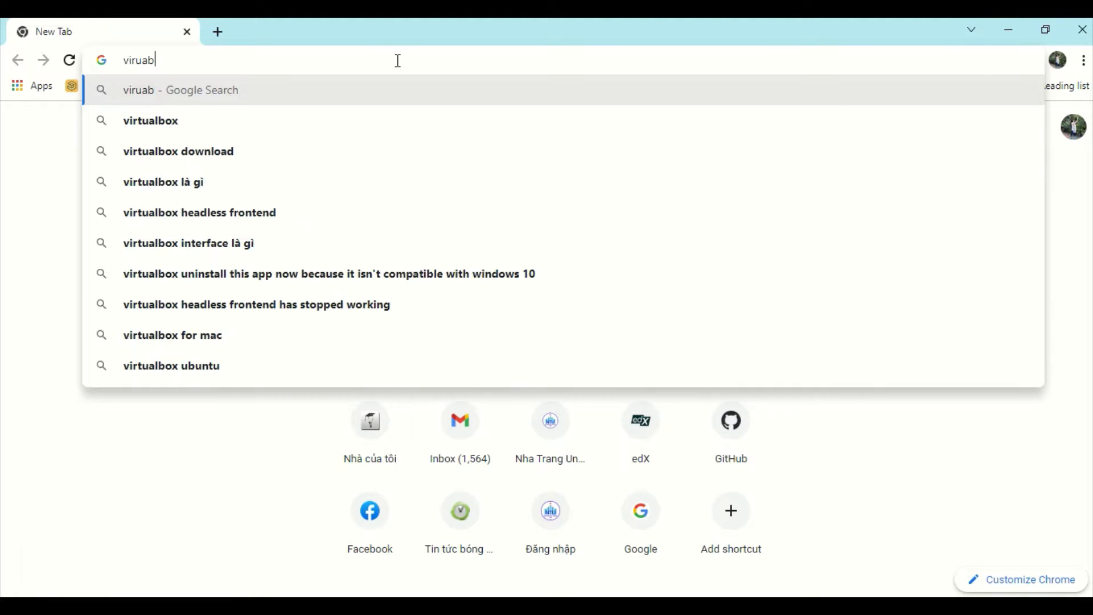
{"action": "key", "text": "Down"}
{"action": "key", "text": "Return"}
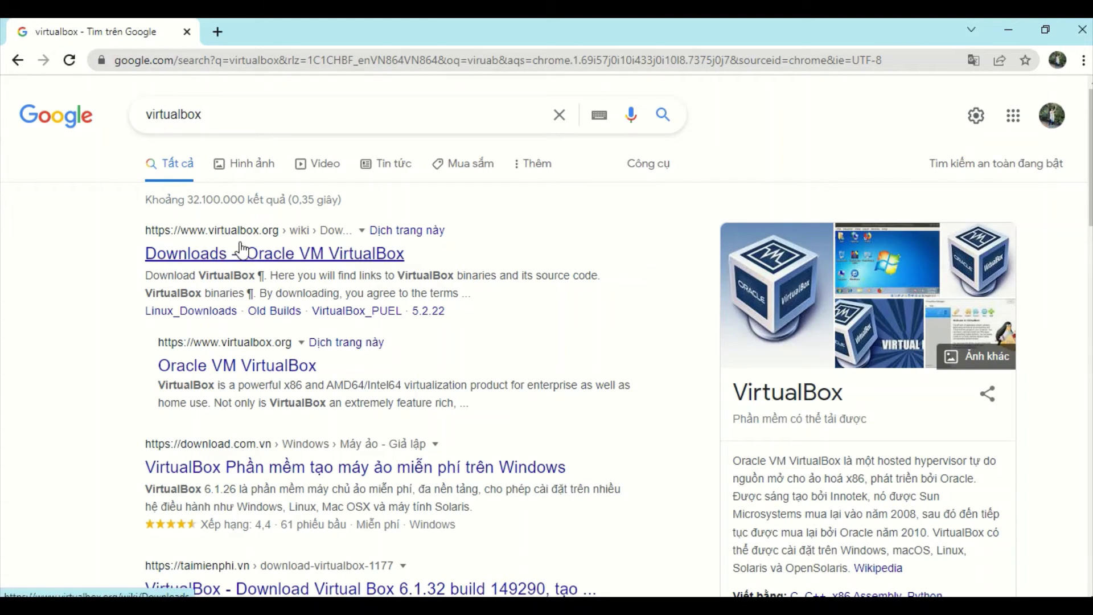
{"action": "left_click", "coordinate": [274, 251]}
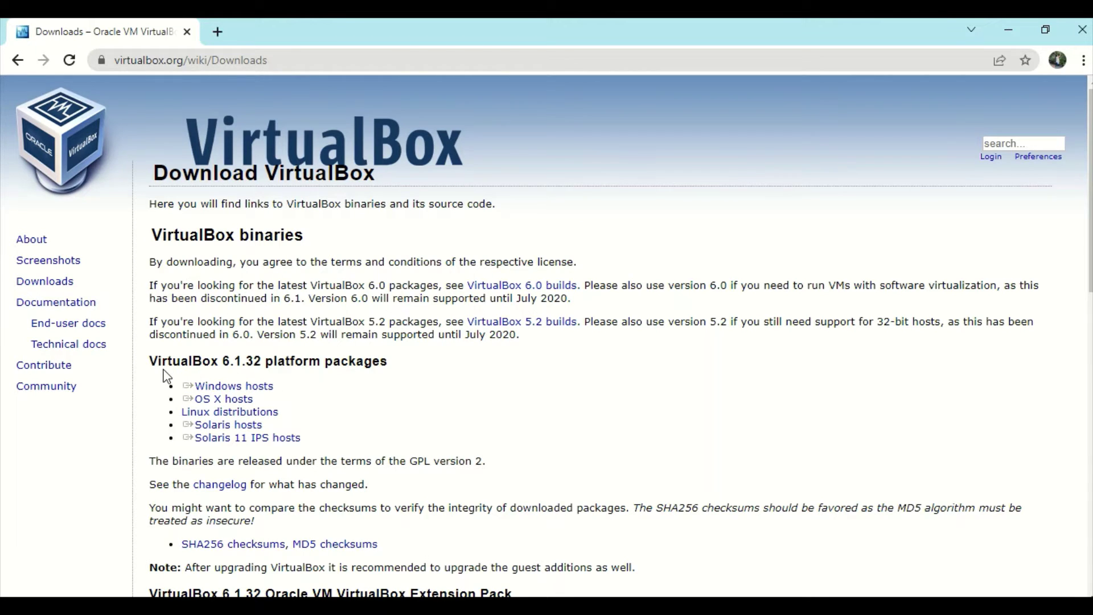
Step: Download the VirtualBox 6.1.32 Windows installer, pause it at 9.9 of 103 MB, then open a new tab
{"action": "left_click_drag", "start_coordinate": [163, 398], "coordinate": [256, 397]}
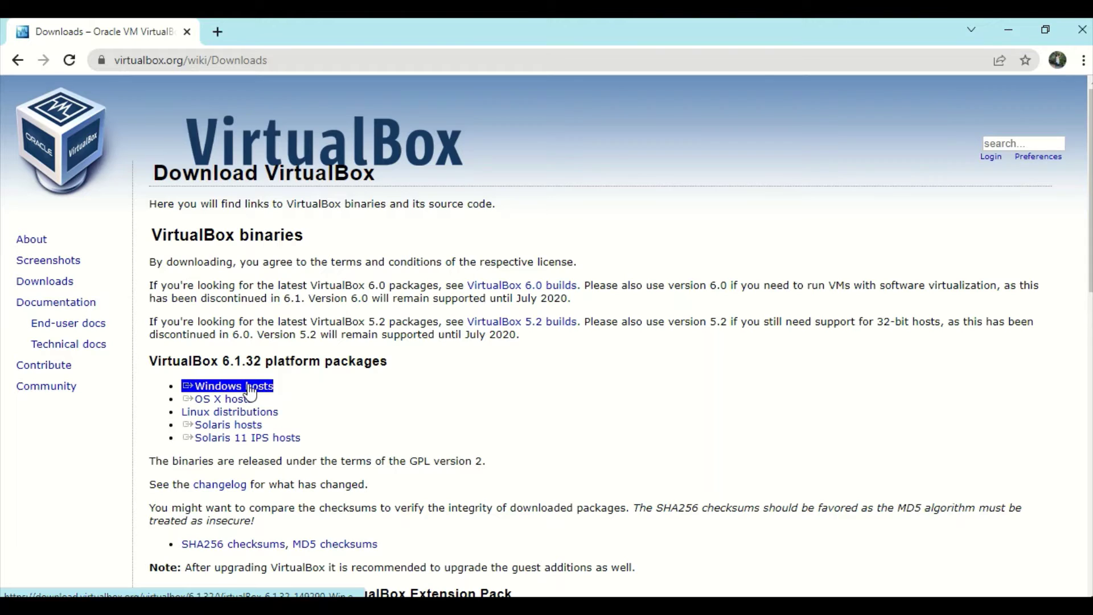
{"action": "left_click", "coordinate": [249, 389]}
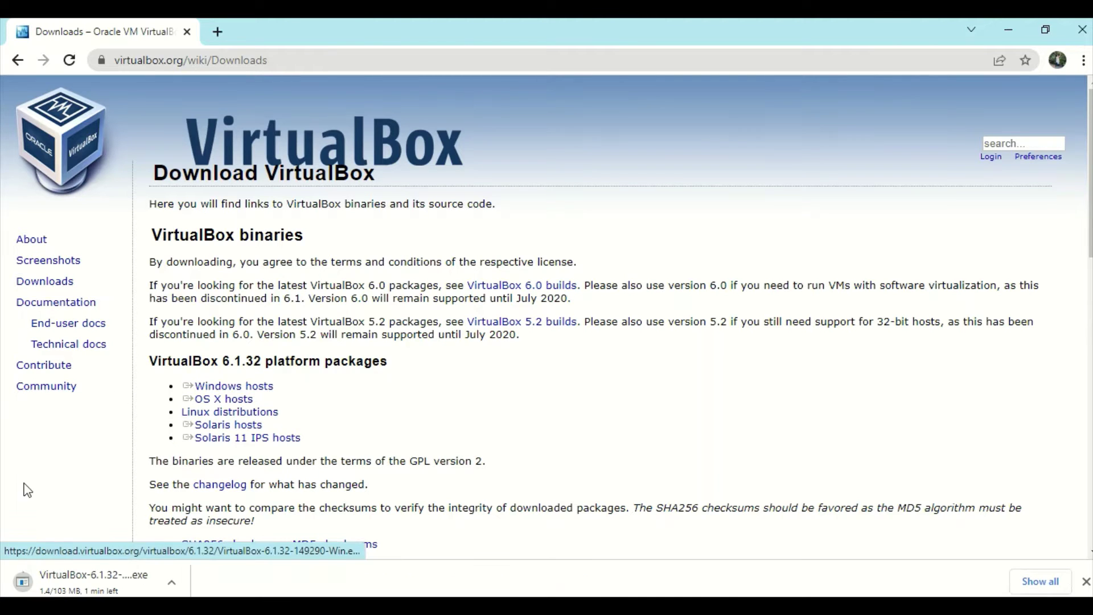
{"action": "left_click", "coordinate": [176, 586]}
{"action": "left_click", "coordinate": [204, 510]}
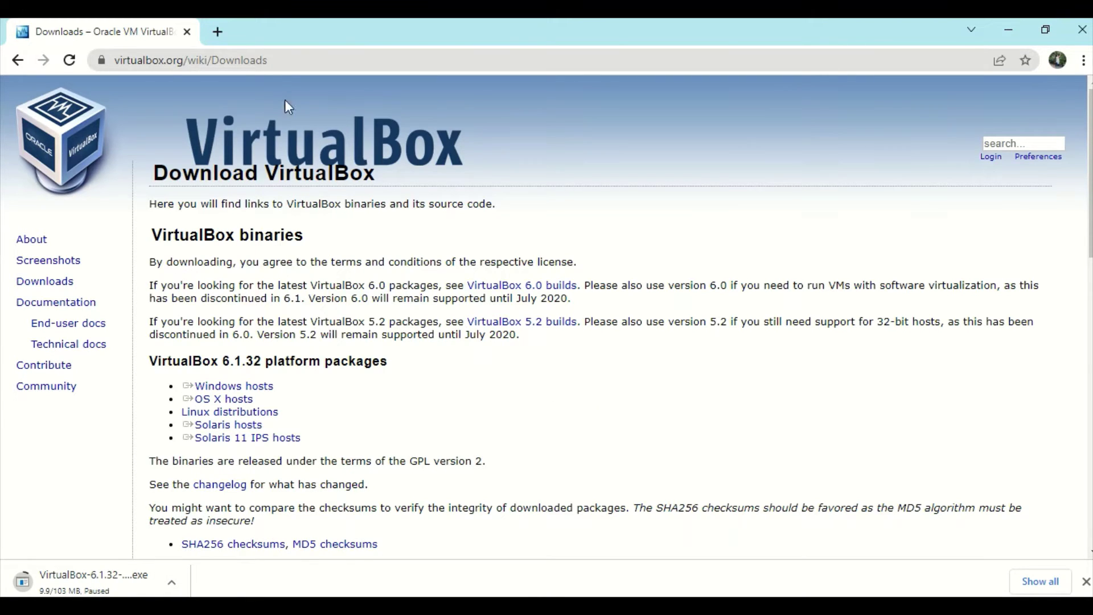
{"action": "left_click", "coordinate": [218, 32]}
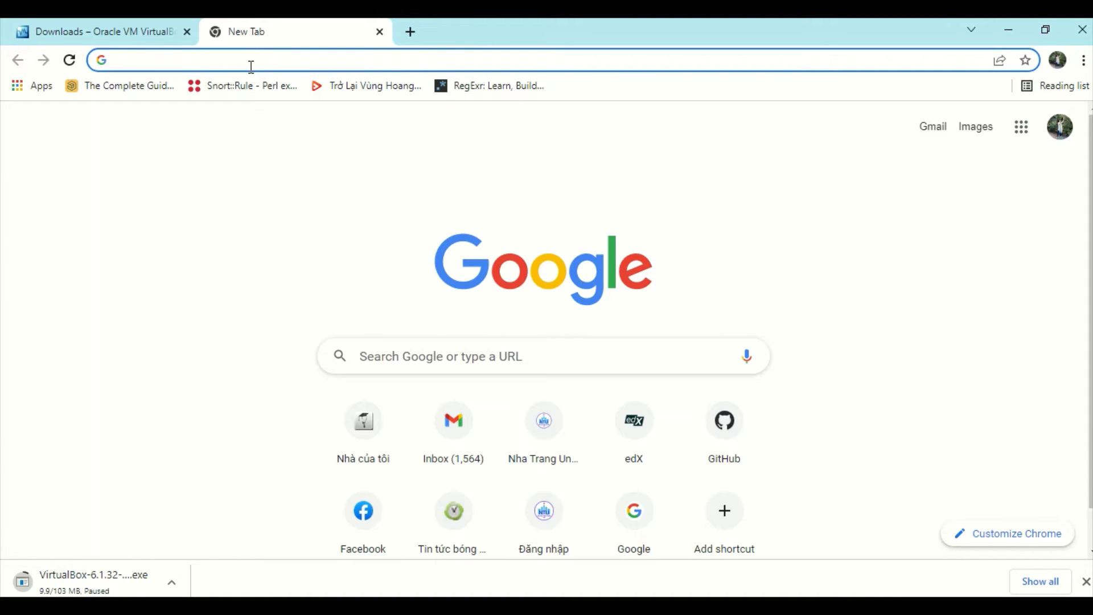
Step: Search Google for 'ubuntu' and open ubuntu.com's Download Ubuntu Desktop page (20.04.4 LTS)
{"action": "type", "text": "u"}
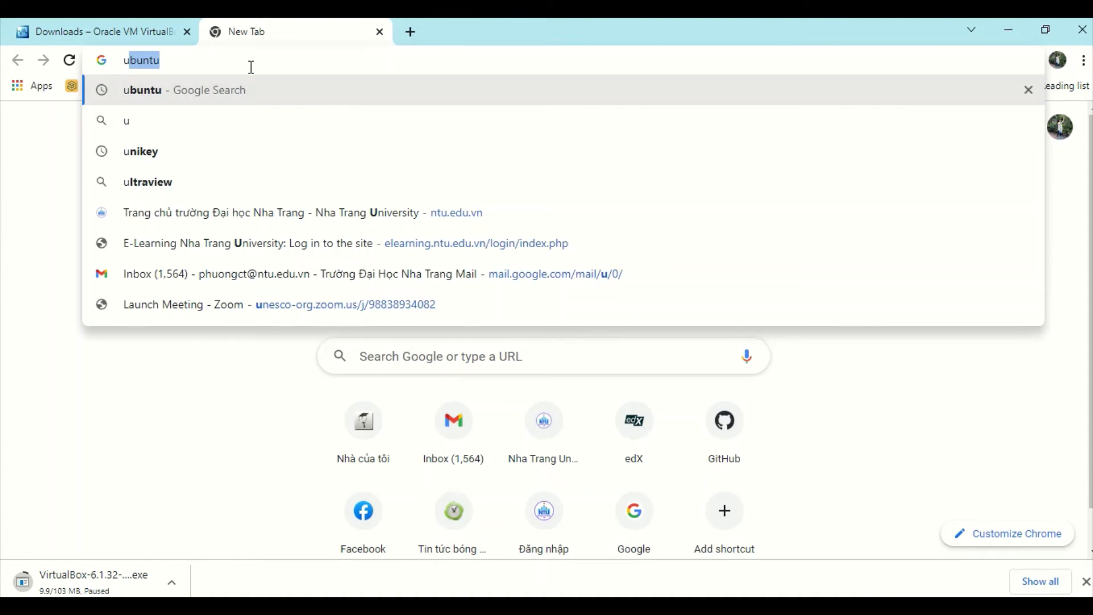
{"action": "type", "text": "bun"}
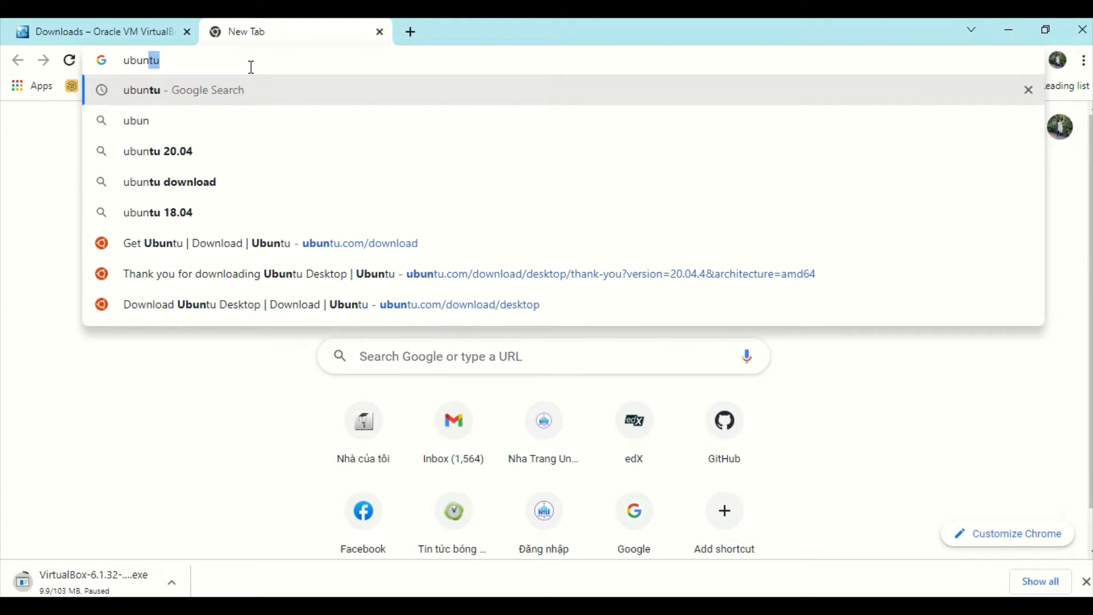
{"action": "type", "text": "tu"}
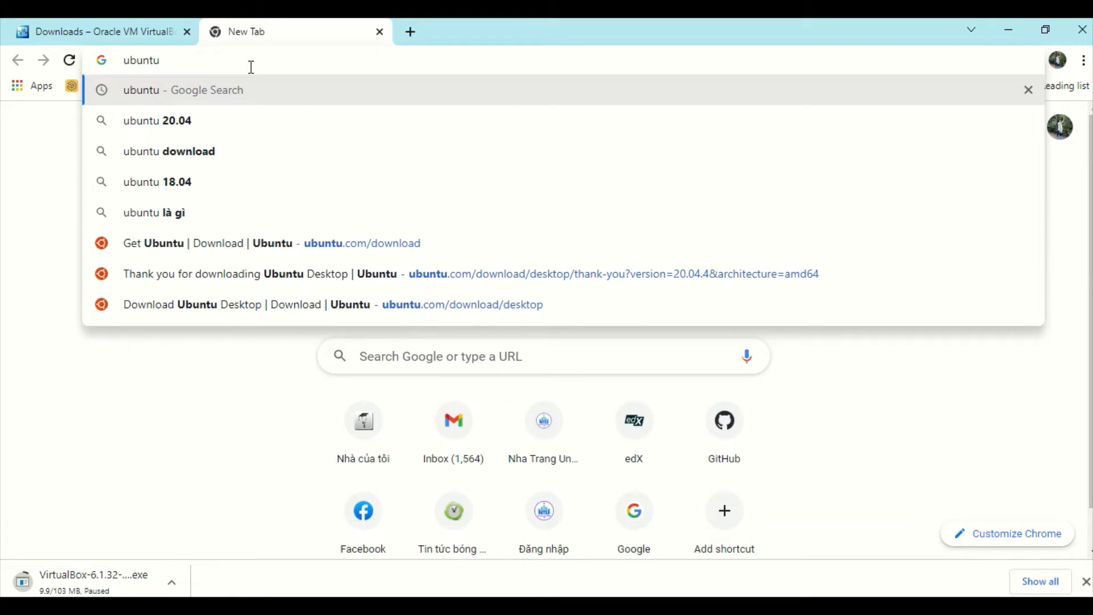
{"action": "key", "text": "Return"}
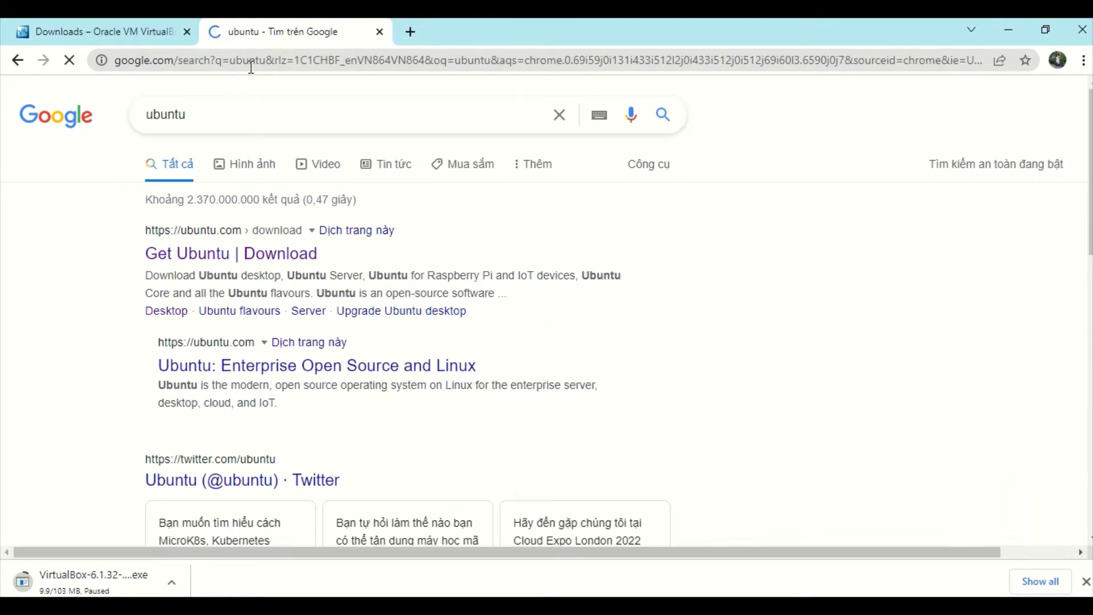
{"action": "left_click", "coordinate": [251, 263]}
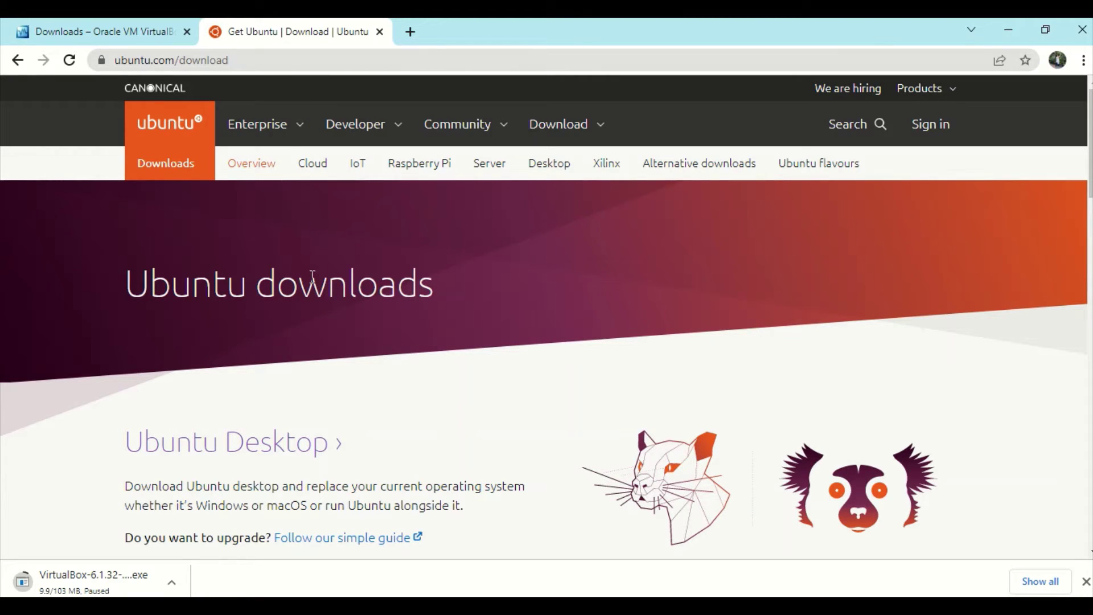
{"action": "scroll", "coordinate": [351, 409], "scroll_direction": "down", "scroll_amount": 1}
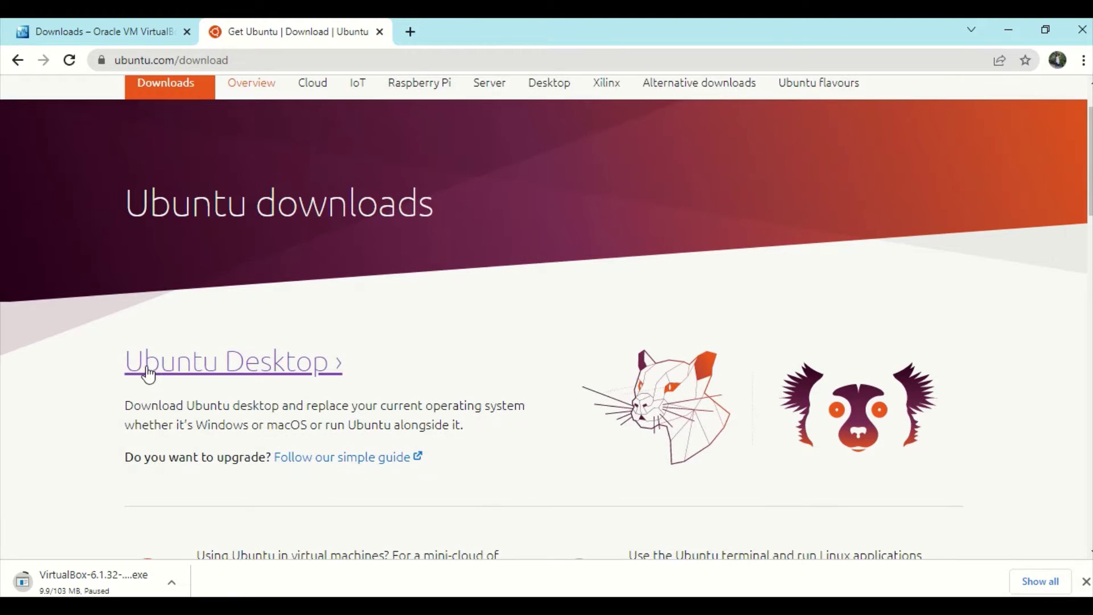
{"action": "scroll", "coordinate": [350, 377], "scroll_direction": "down", "scroll_amount": 4}
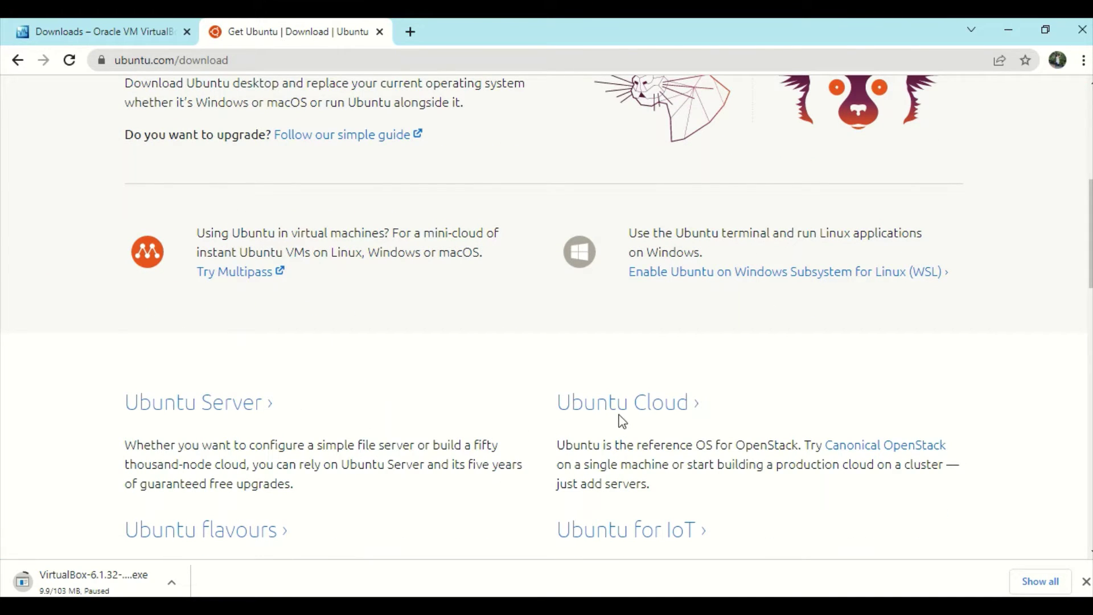
{"action": "scroll", "coordinate": [349, 268], "scroll_direction": "up", "scroll_amount": 2}
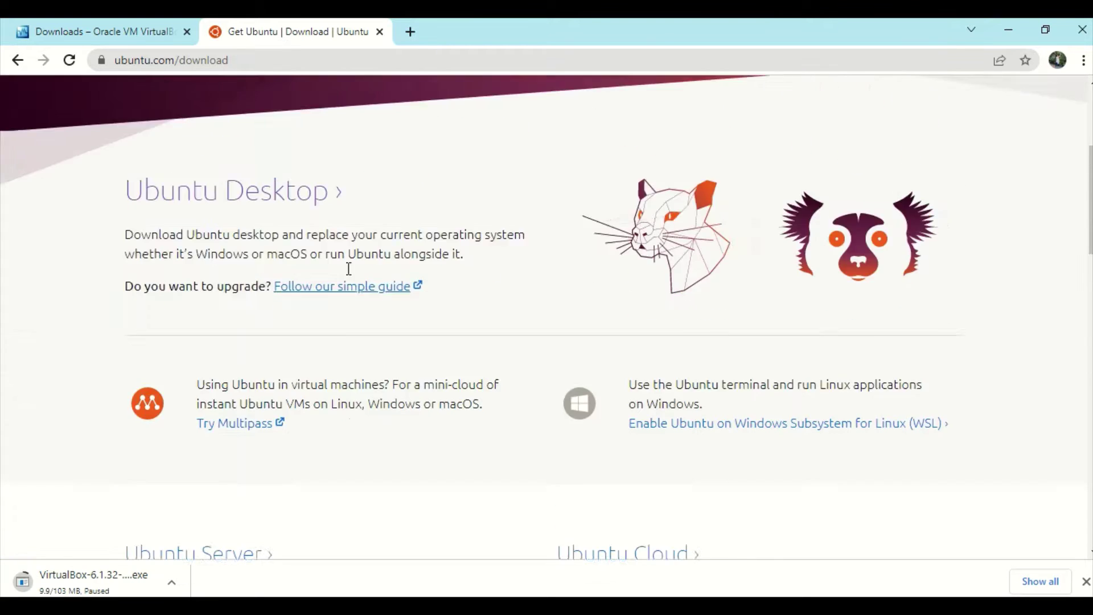
{"action": "scroll", "coordinate": [349, 268], "scroll_direction": "up", "scroll_amount": 2}
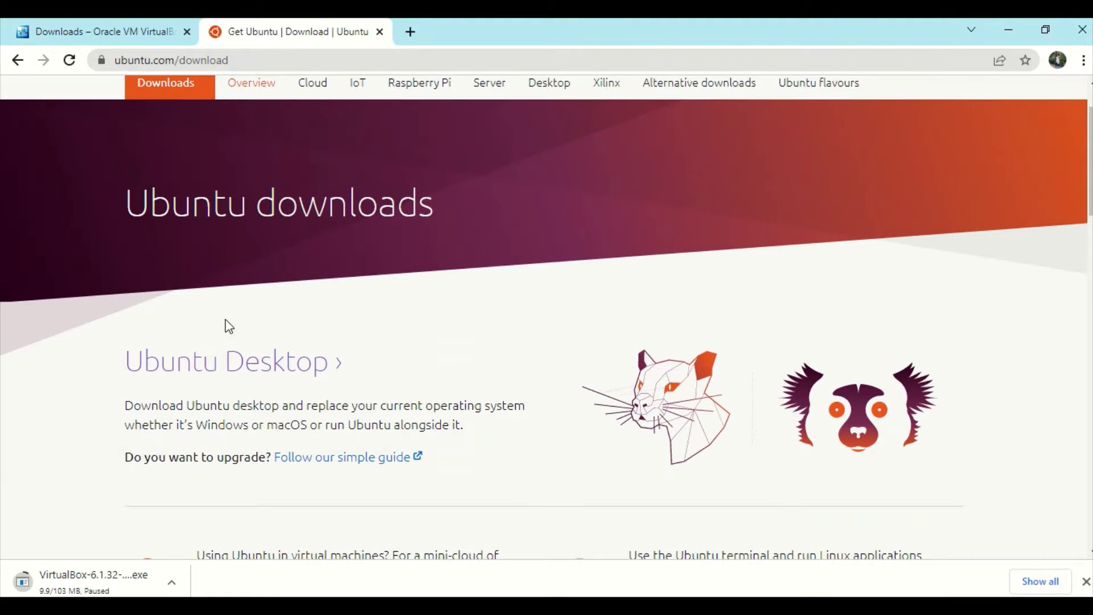
{"action": "left_click", "coordinate": [316, 379]}
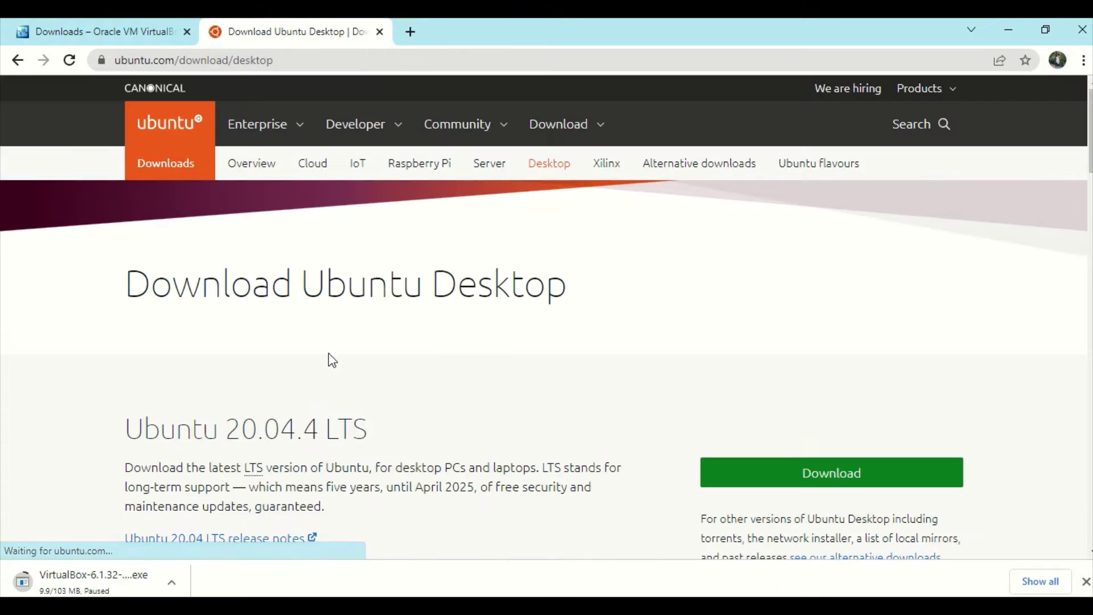
{"action": "scroll", "coordinate": [336, 353], "scroll_direction": "down", "scroll_amount": 2}
{"action": "scroll", "coordinate": [504, 350], "scroll_direction": "down", "scroll_amount": 4}
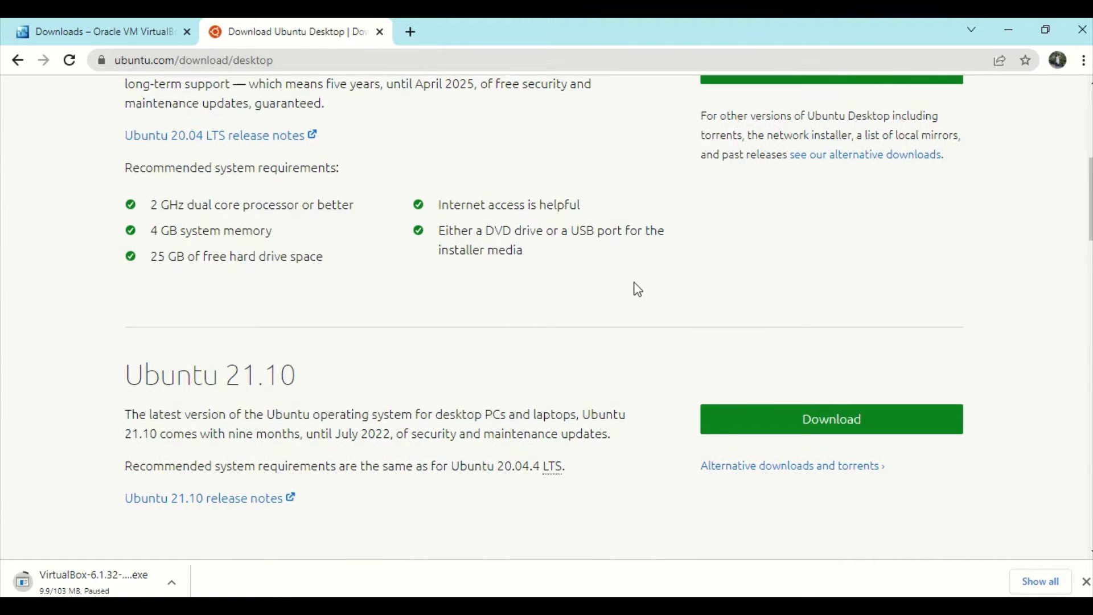
{"action": "scroll", "coordinate": [632, 284], "scroll_direction": "up", "scroll_amount": 4}
{"action": "scroll", "coordinate": [359, 283], "scroll_direction": "down", "scroll_amount": 5}
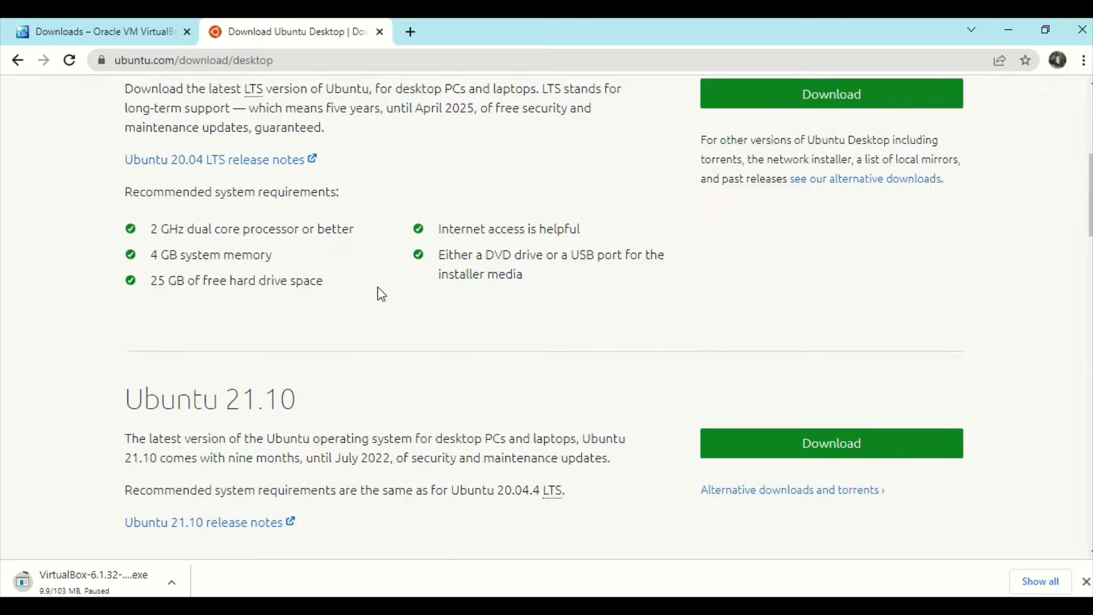
{"action": "scroll", "coordinate": [448, 266], "scroll_direction": "up", "scroll_amount": 3}
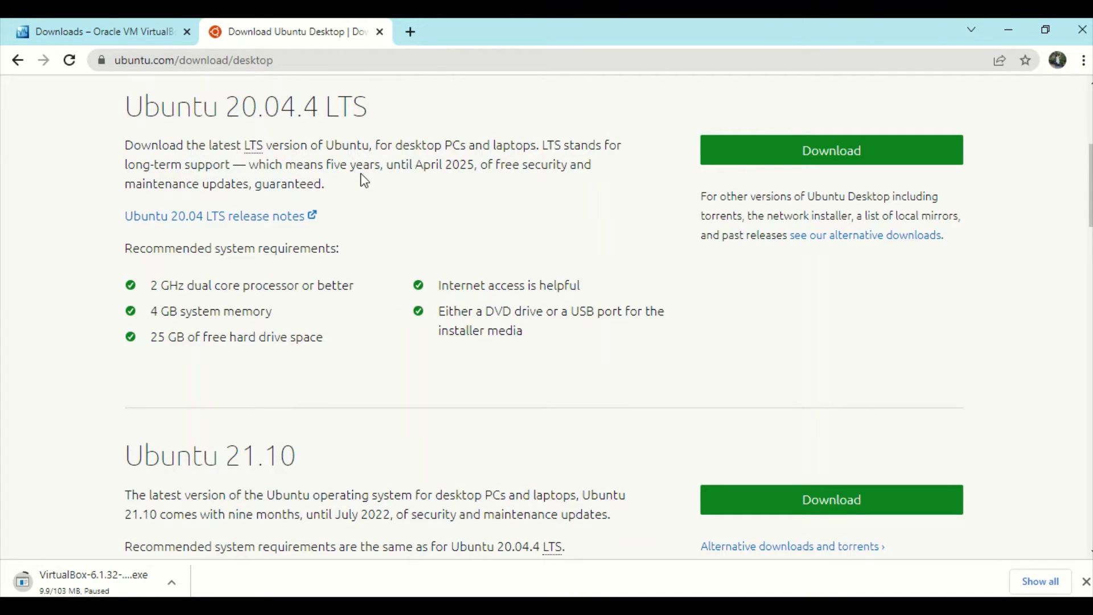
{"action": "left_click_drag", "start_coordinate": [309, 164], "coordinate": [380, 165]}
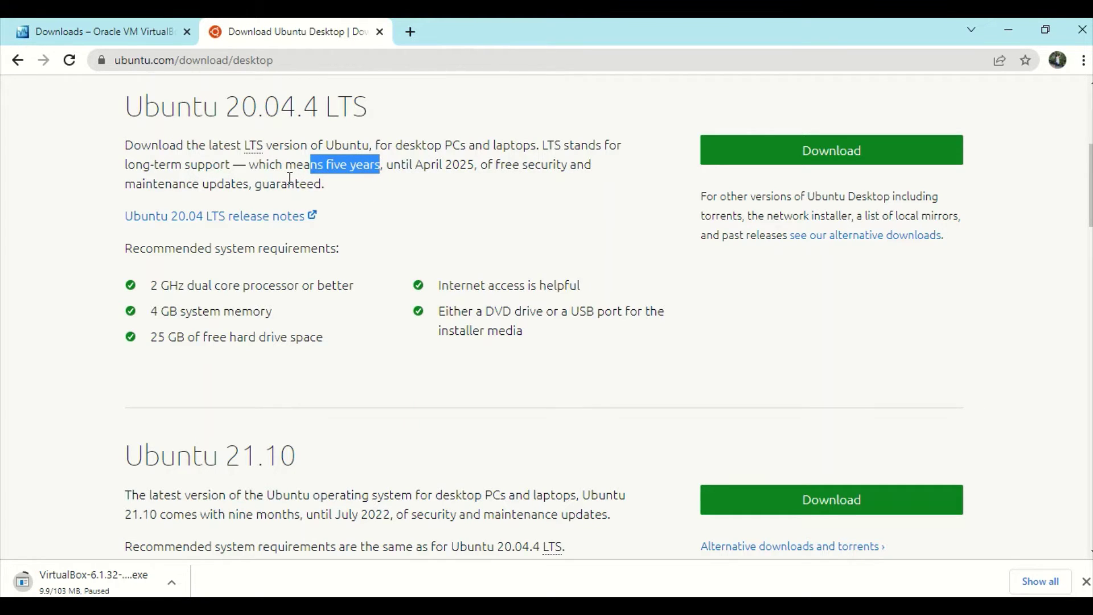
{"action": "left_click_drag", "start_coordinate": [267, 164], "coordinate": [387, 166]}
{"action": "left_click", "coordinate": [378, 201]}
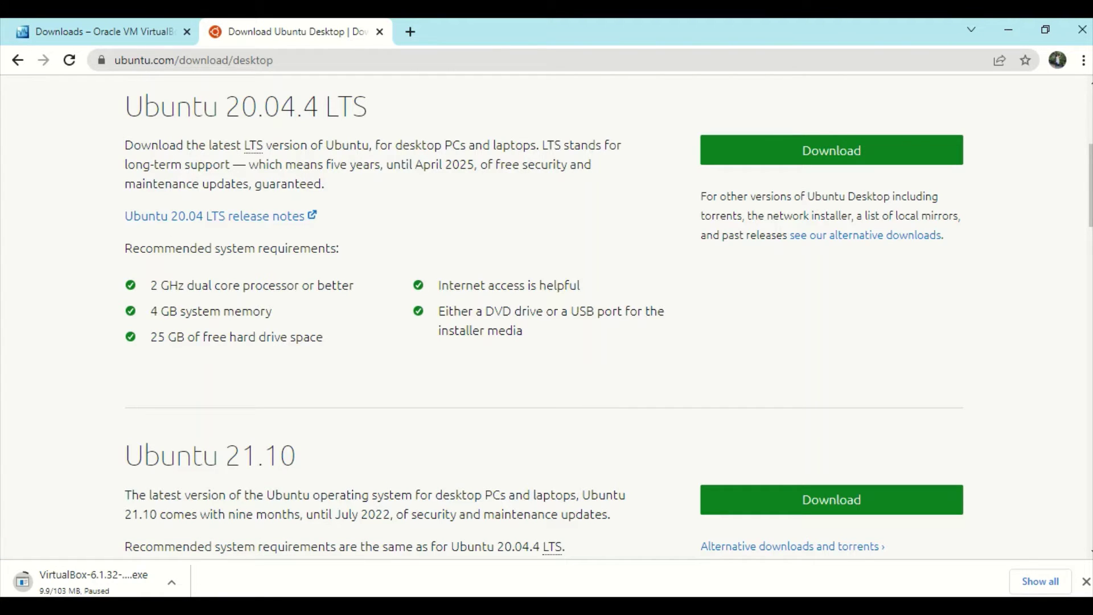
Step: Select ubuntu-20.04.2.0-desktop-amd64.iso in D:\May ao, then return to VirtualBox Manager
{"action": "mouse_move", "coordinate": [299, 605]}
{"action": "left_click", "coordinate": [310, 578]}
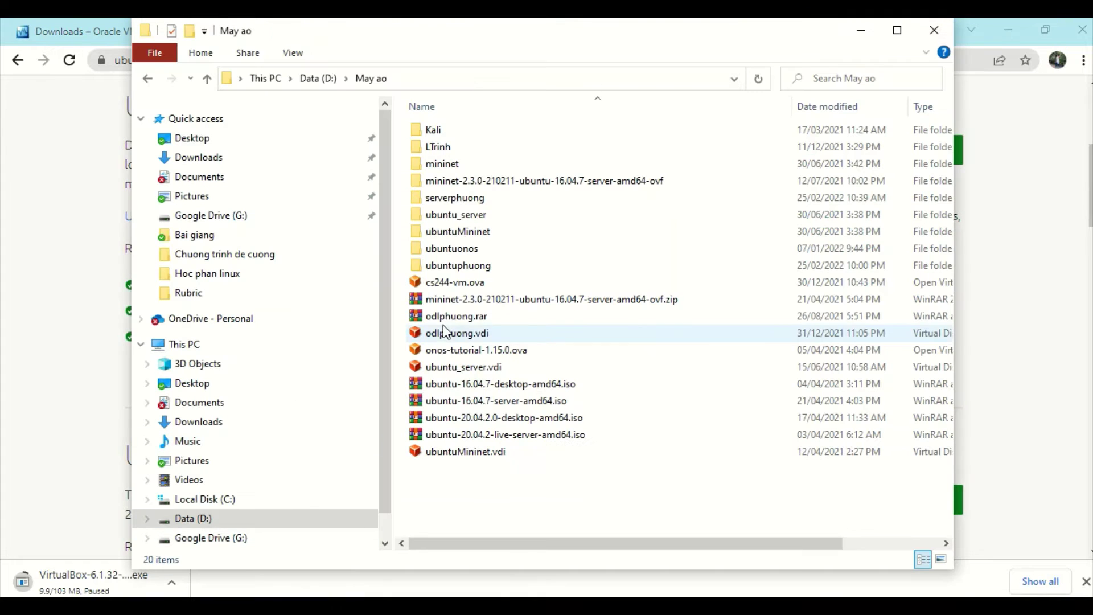
{"action": "left_click", "coordinate": [524, 424]}
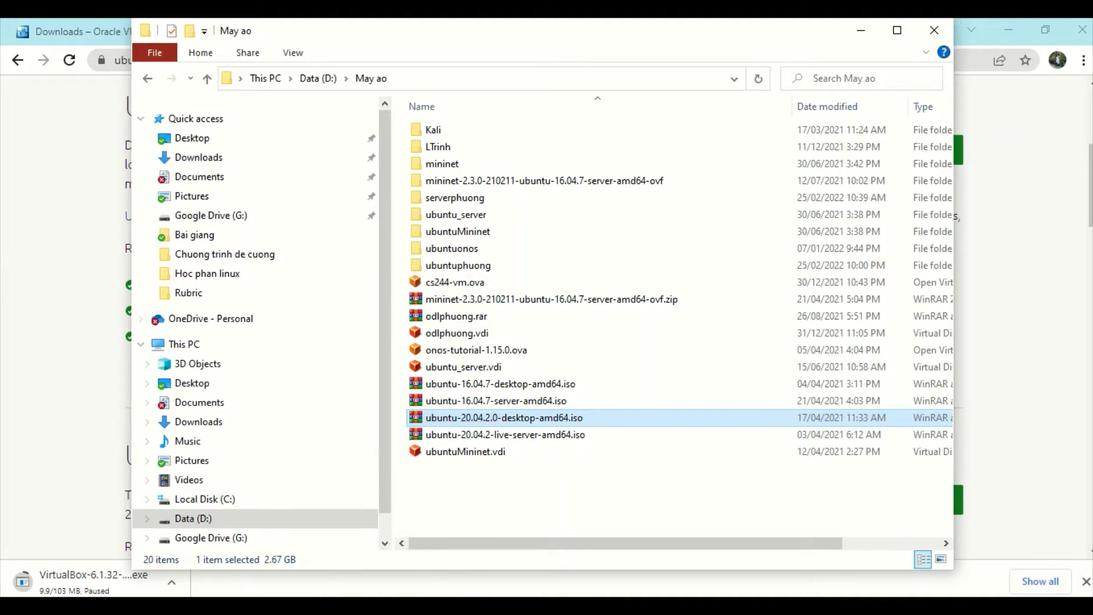
{"action": "left_click", "coordinate": [436, 576]}
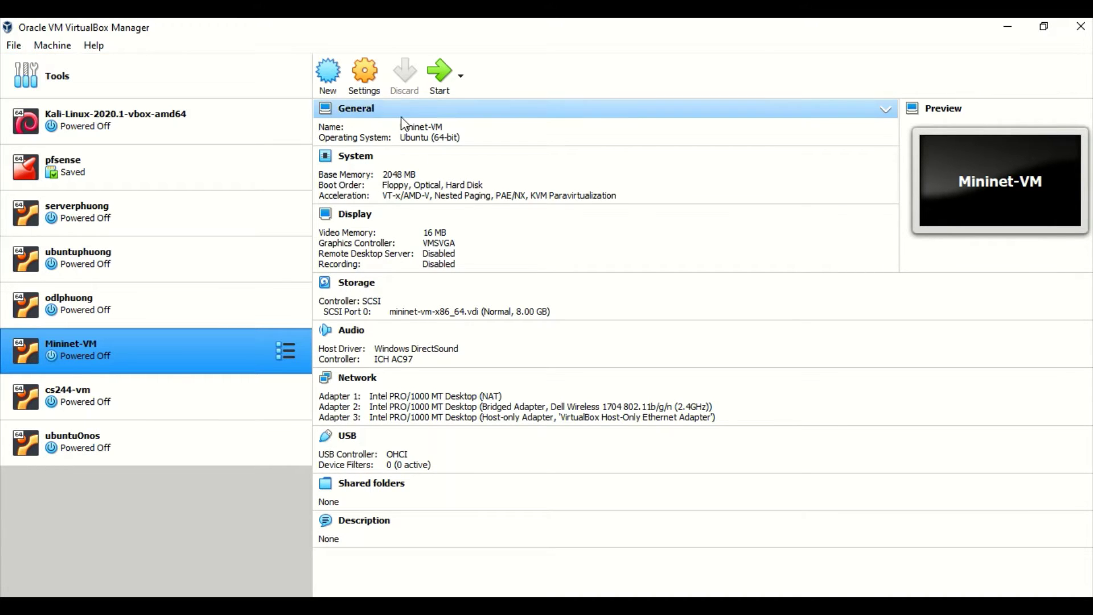
Step: Start a new virtual machine named ubuntuh2t with type Linux and version Ubuntu (64-bit)
{"action": "left_click", "coordinate": [328, 79]}
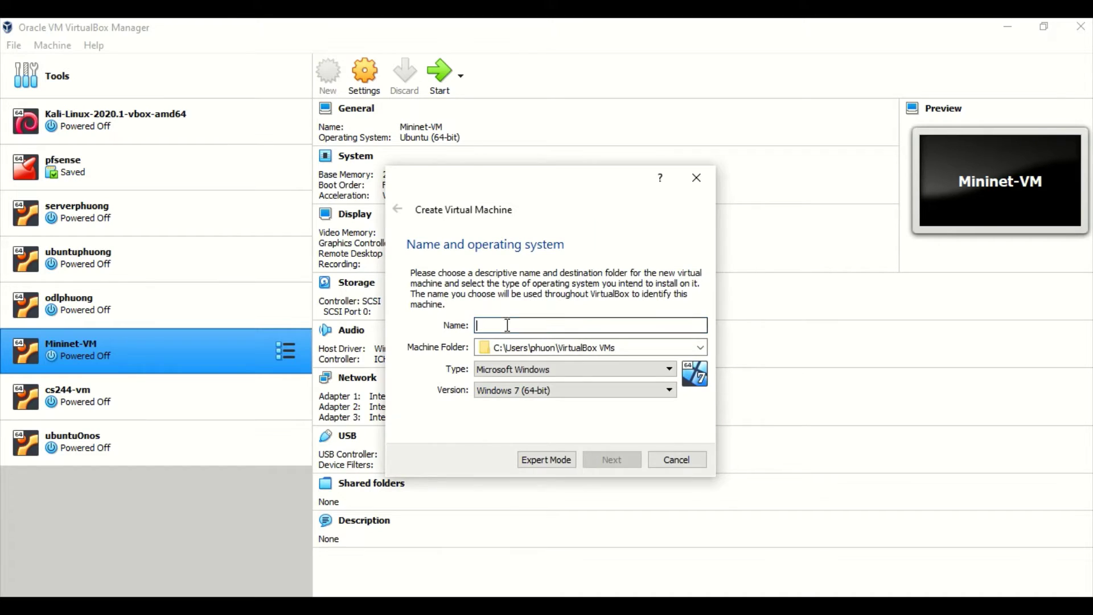
{"action": "type", "text": "u"}
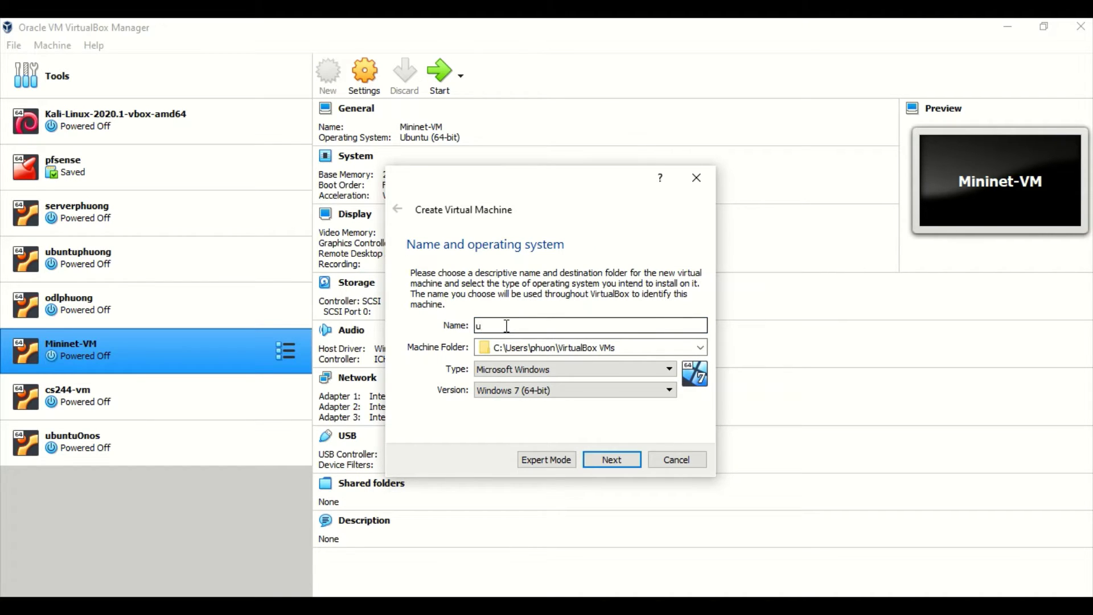
{"action": "type", "text": "buntuh2t"}
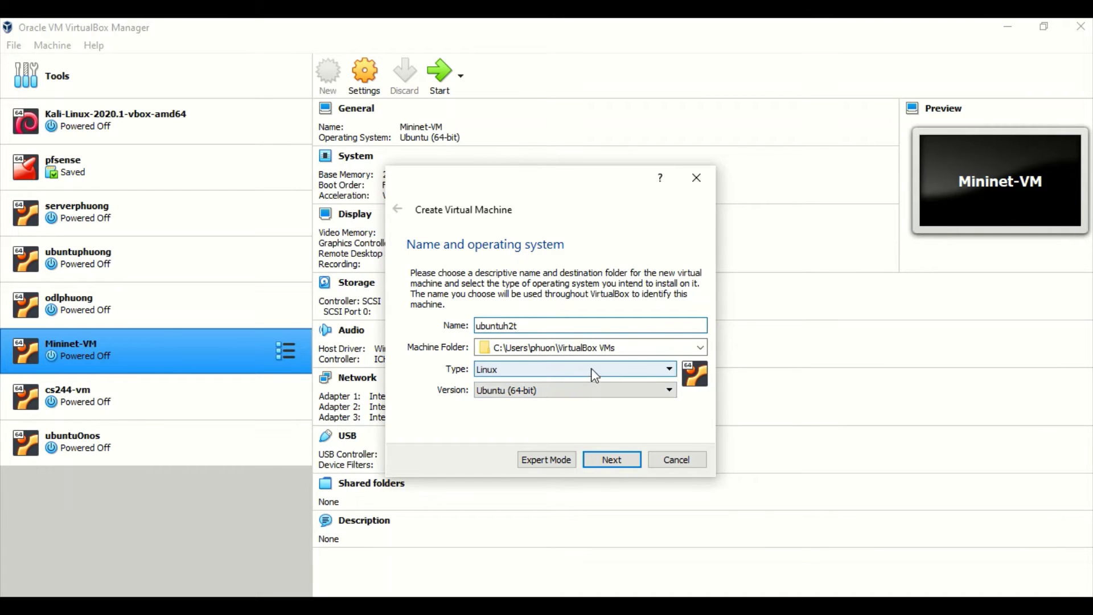
{"action": "left_click", "coordinate": [700, 347]}
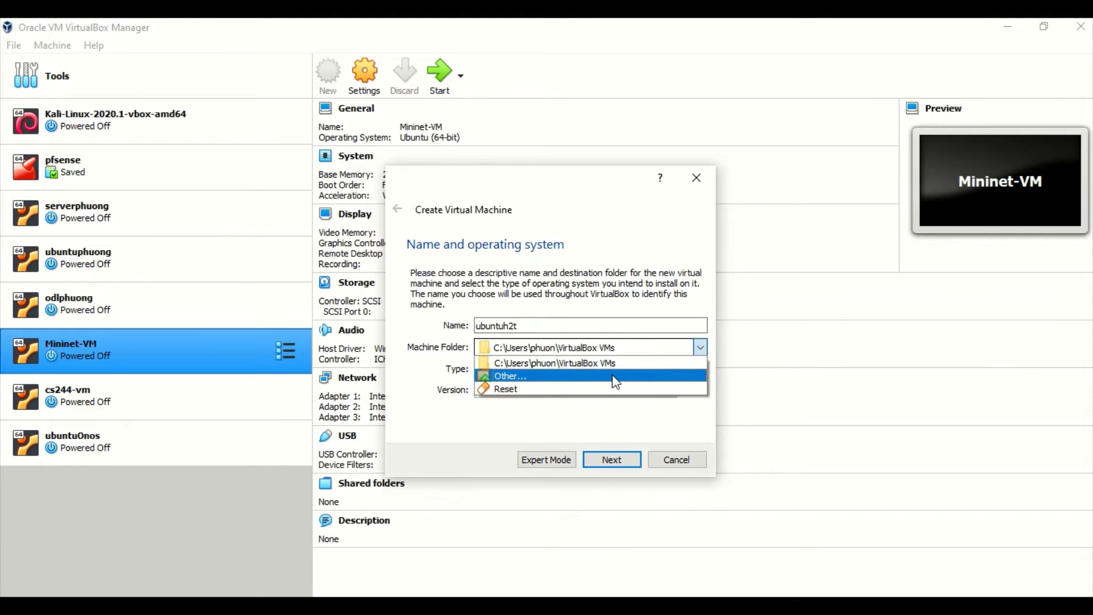
Step: Choose Other... and set the machine folder to D:\May ao
{"action": "left_click", "coordinate": [612, 375]}
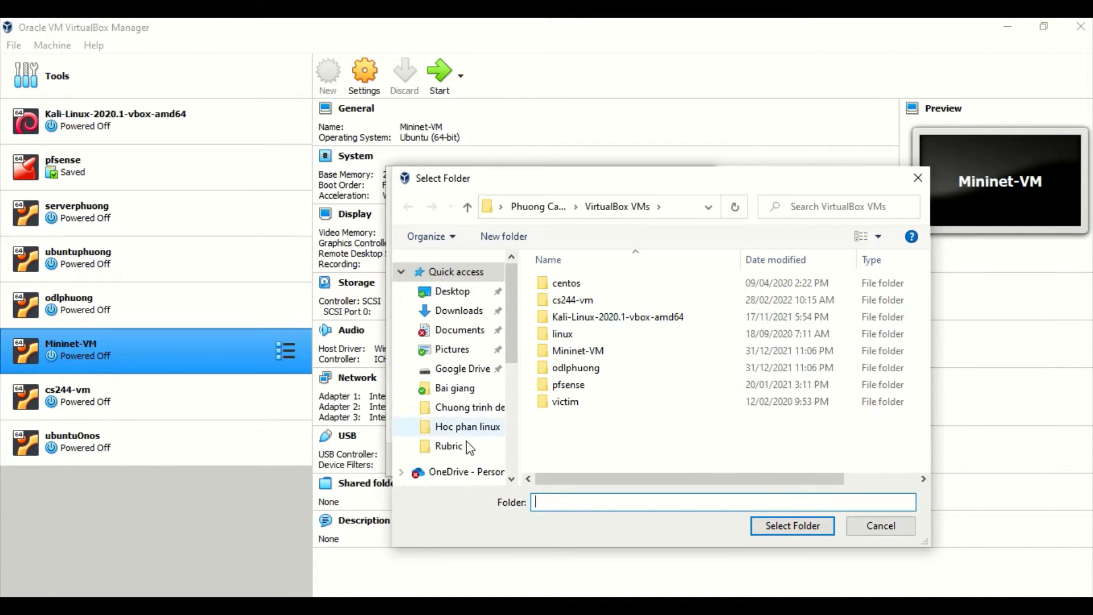
{"action": "scroll", "coordinate": [515, 356], "scroll_direction": "down", "scroll_amount": 4}
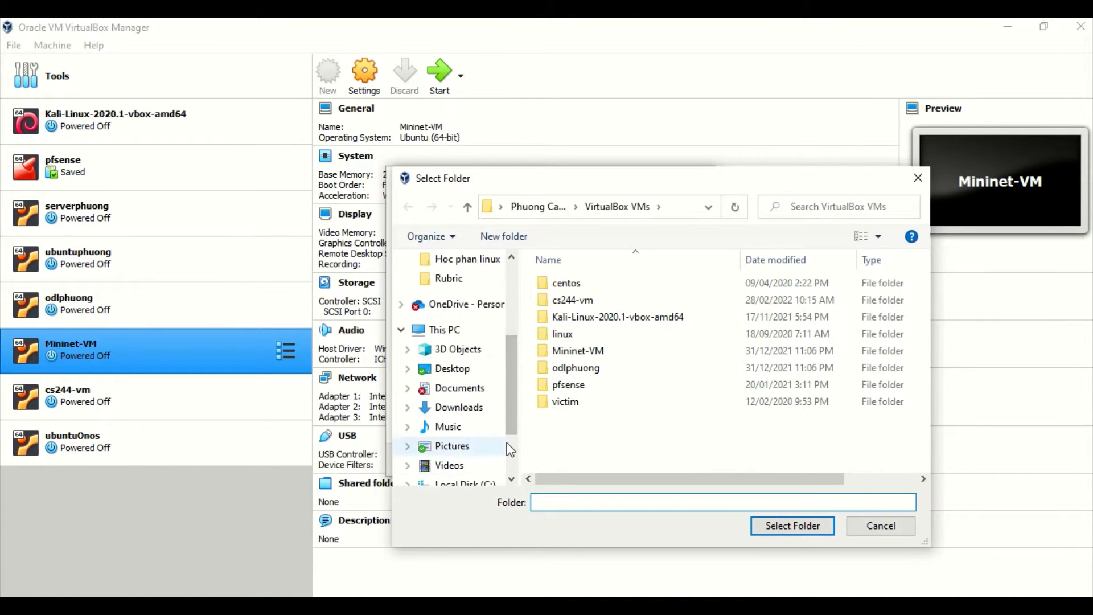
{"action": "left_click", "coordinate": [457, 444]}
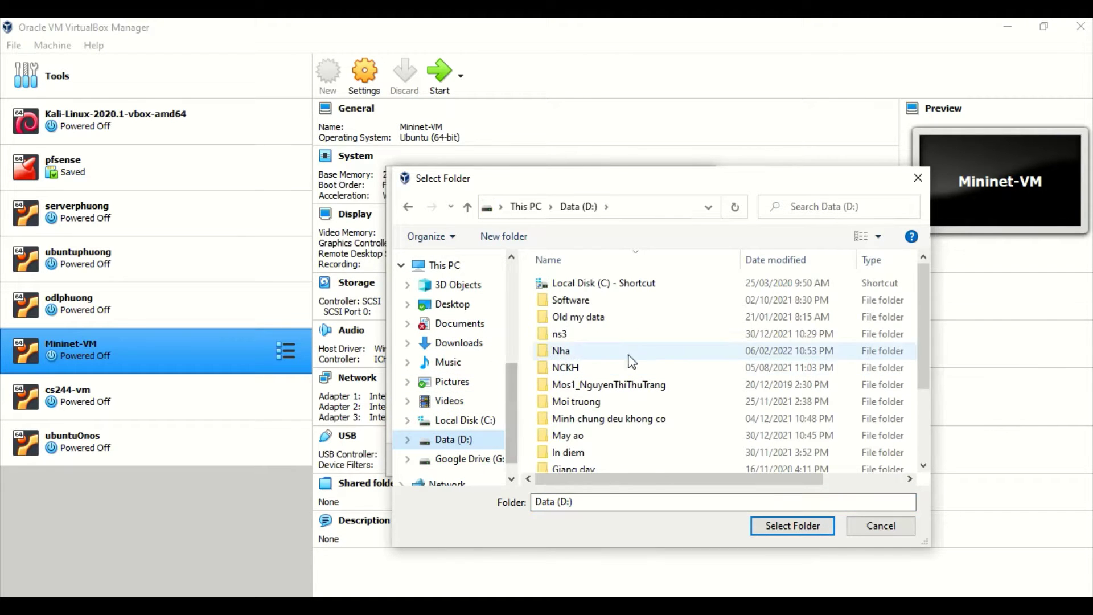
{"action": "scroll", "coordinate": [626, 393], "scroll_direction": "down", "scroll_amount": 2}
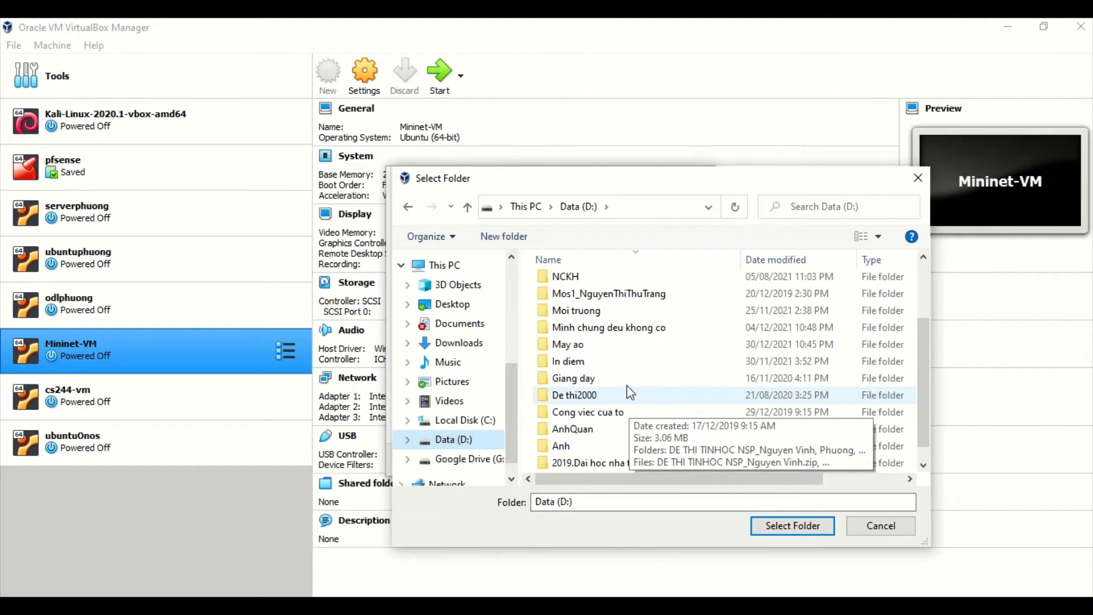
{"action": "double_click", "coordinate": [569, 345]}
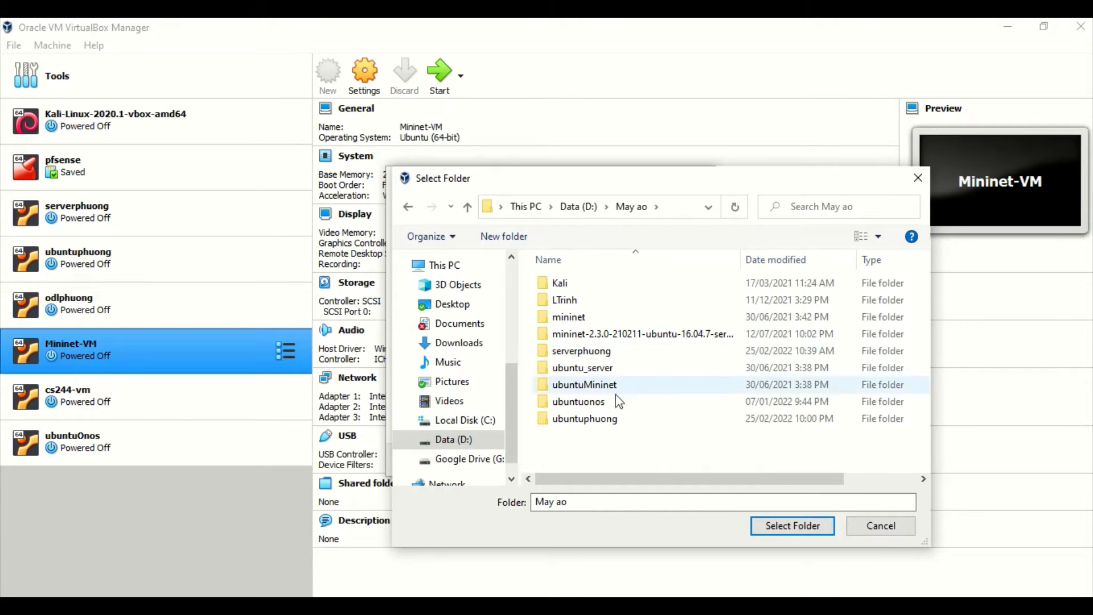
{"action": "left_click", "coordinate": [788, 529]}
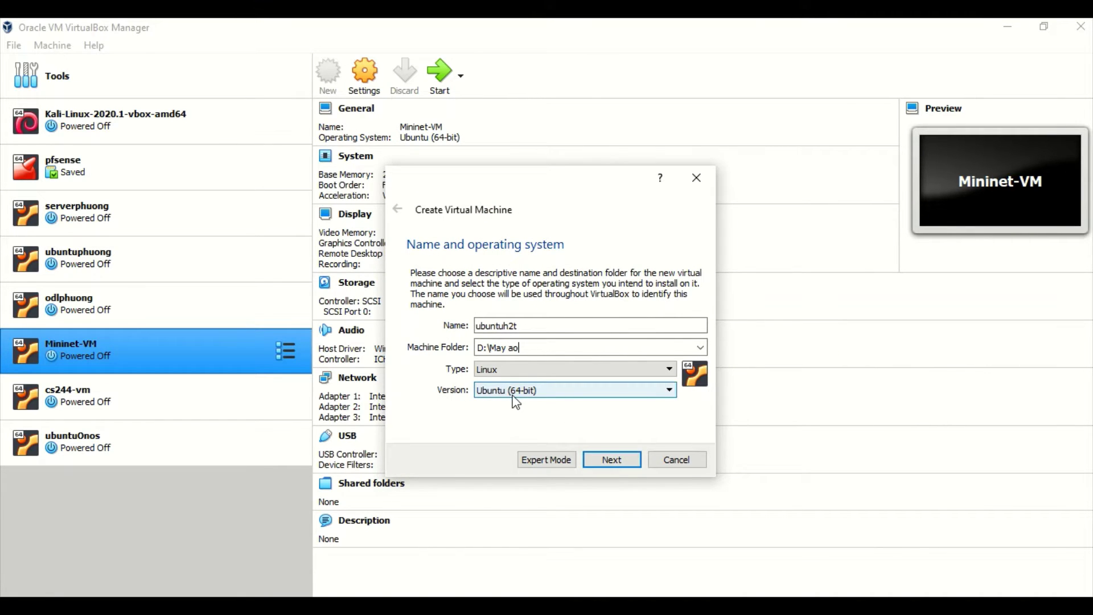
Step: Keep type Linux and version Ubuntu (64-bit), then advance to the Memory size step
{"action": "left_click", "coordinate": [487, 370]}
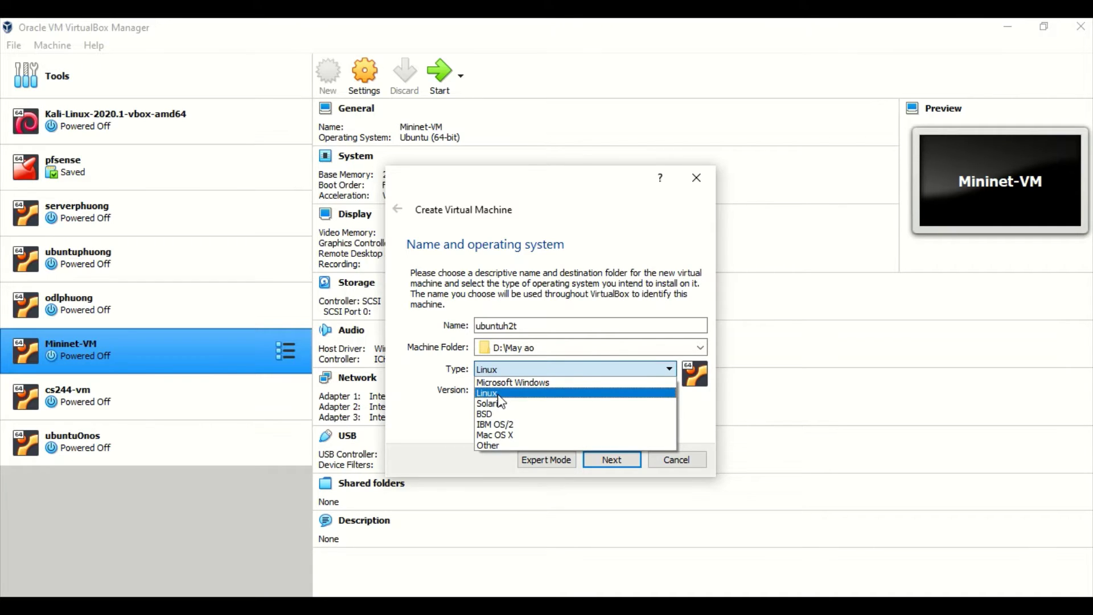
{"action": "left_click", "coordinate": [499, 394]}
{"action": "left_click", "coordinate": [505, 370]}
{"action": "left_click", "coordinate": [531, 394]}
{"action": "left_click", "coordinate": [512, 391]}
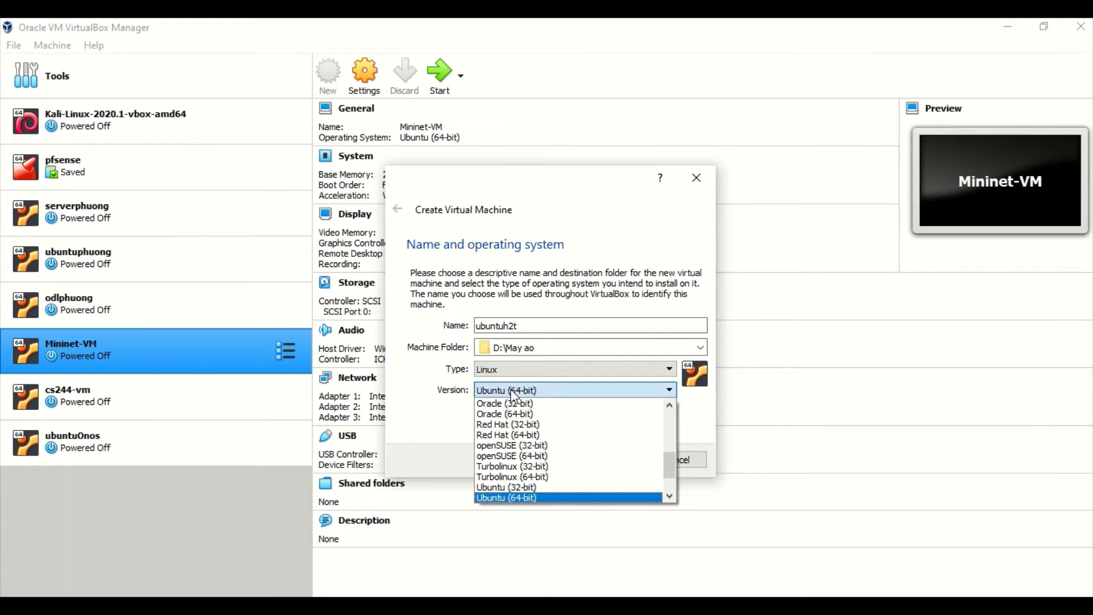
{"action": "left_click", "coordinate": [530, 498]}
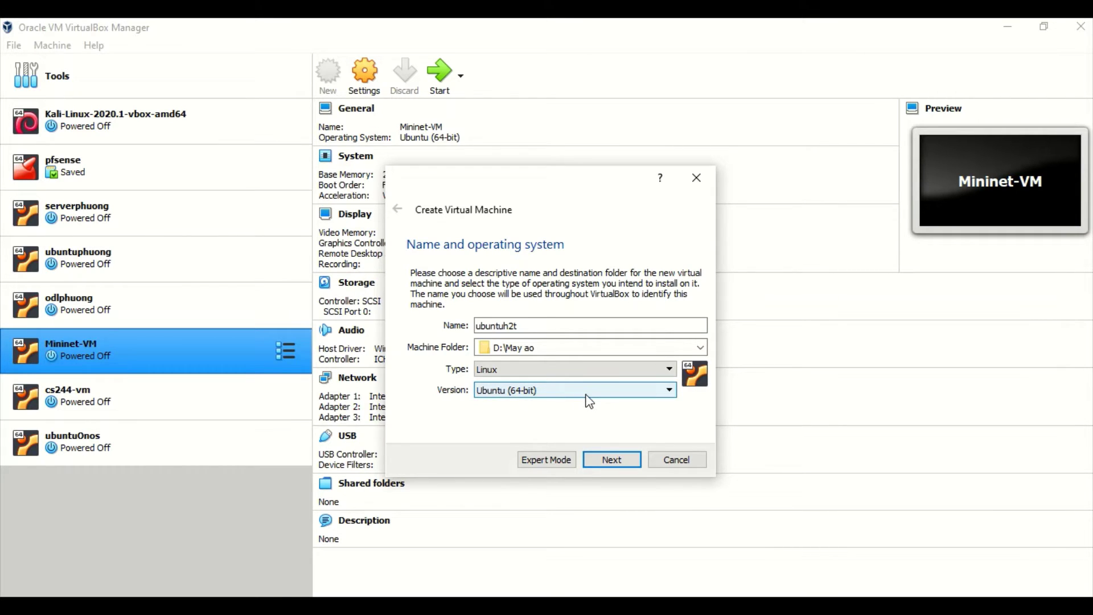
{"action": "left_click", "coordinate": [617, 460]}
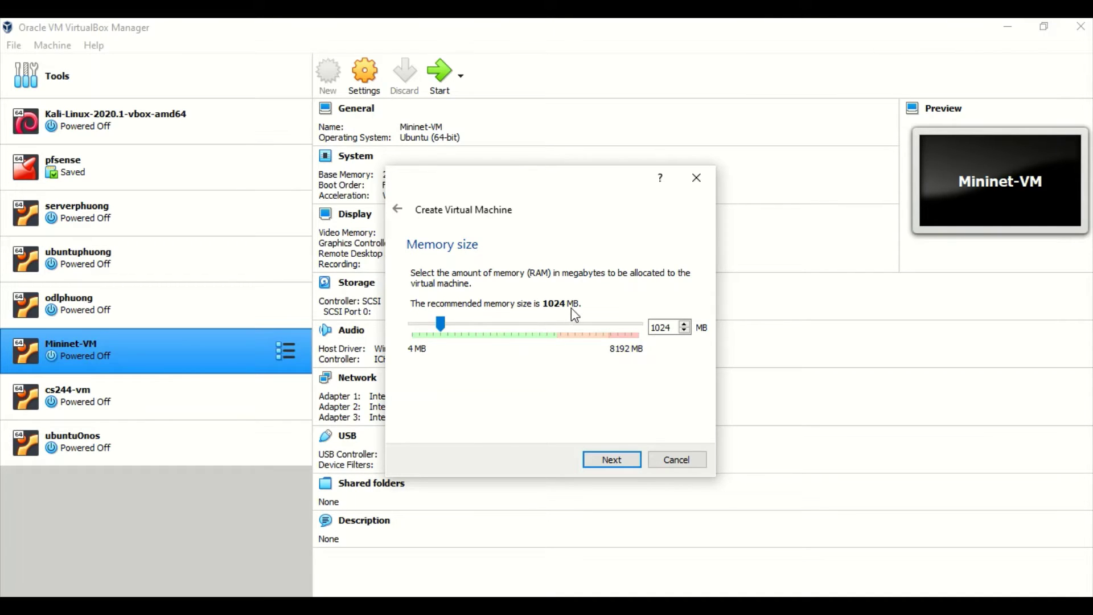
Step: Give the machine 2048 MB of memory and continue to the Hard disk step
{"action": "left_click_drag", "start_coordinate": [441, 323], "coordinate": [471, 323]}
{"action": "left_click", "coordinate": [608, 462]}
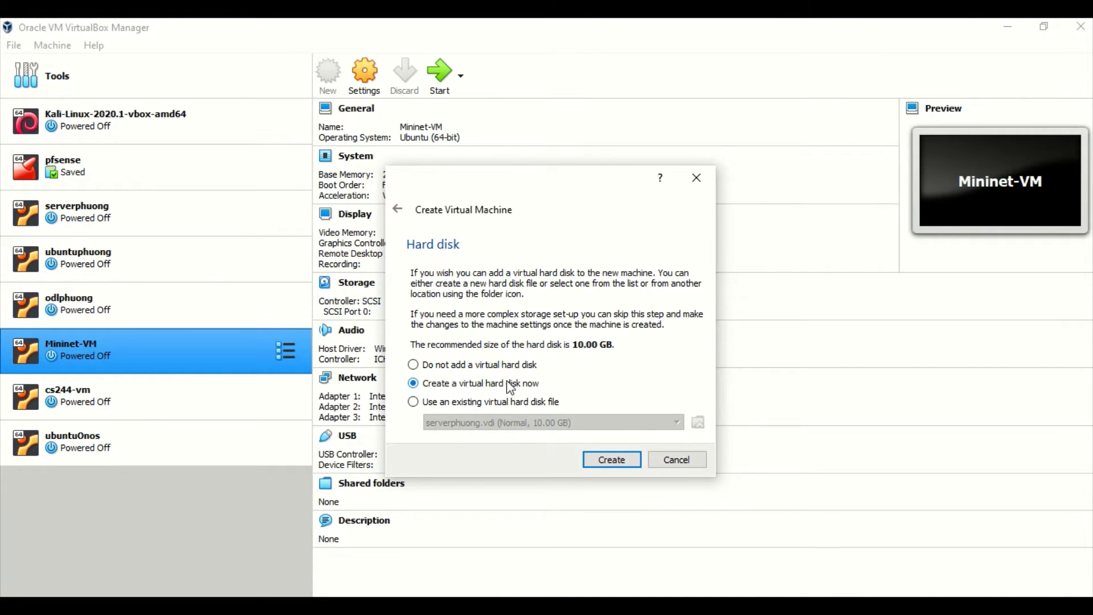
Step: Create a new virtual hard disk, keeping VDI (VirtualBox Disk Image) as its file type
{"action": "left_click", "coordinate": [617, 465]}
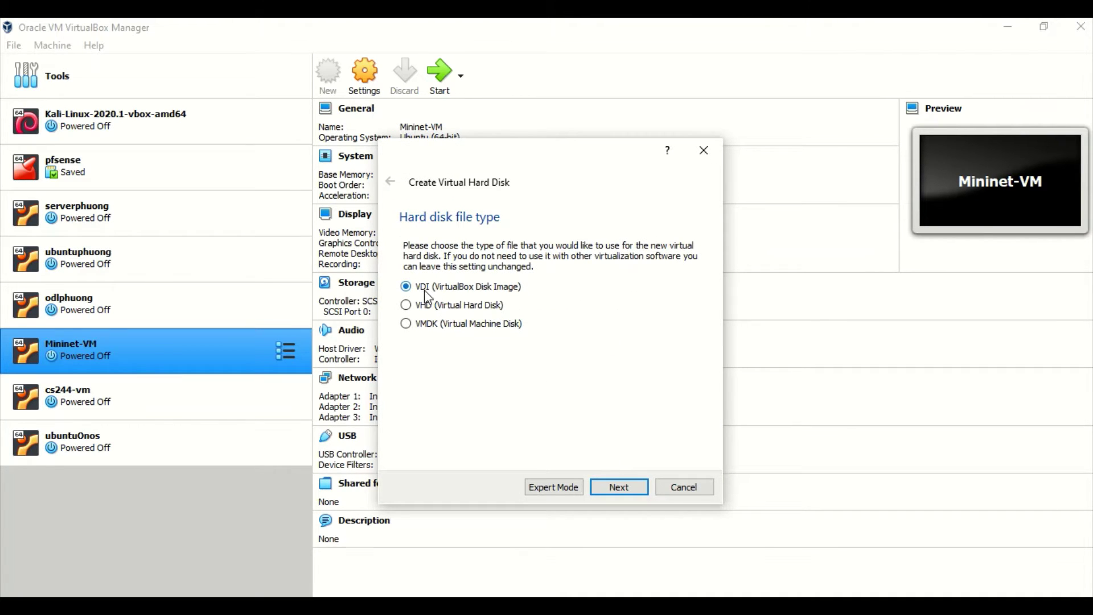
{"action": "left_click", "coordinate": [618, 488]}
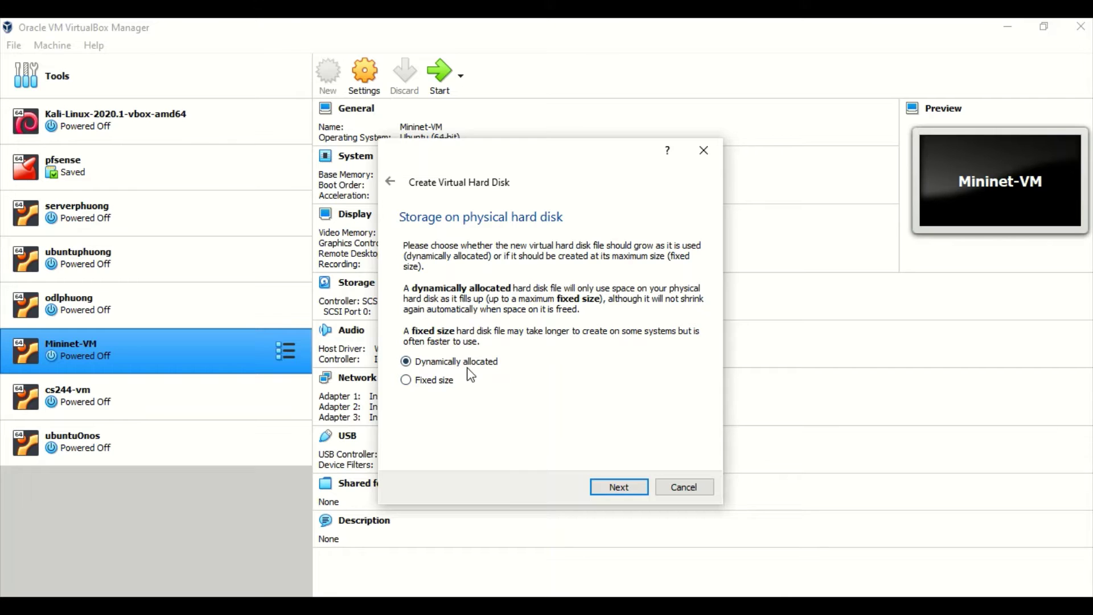
Step: Keep dynamic allocation, enlarge the ubuntuh2t.vdi disk to about 20 GB, and create the machine
{"action": "left_click", "coordinate": [618, 488]}
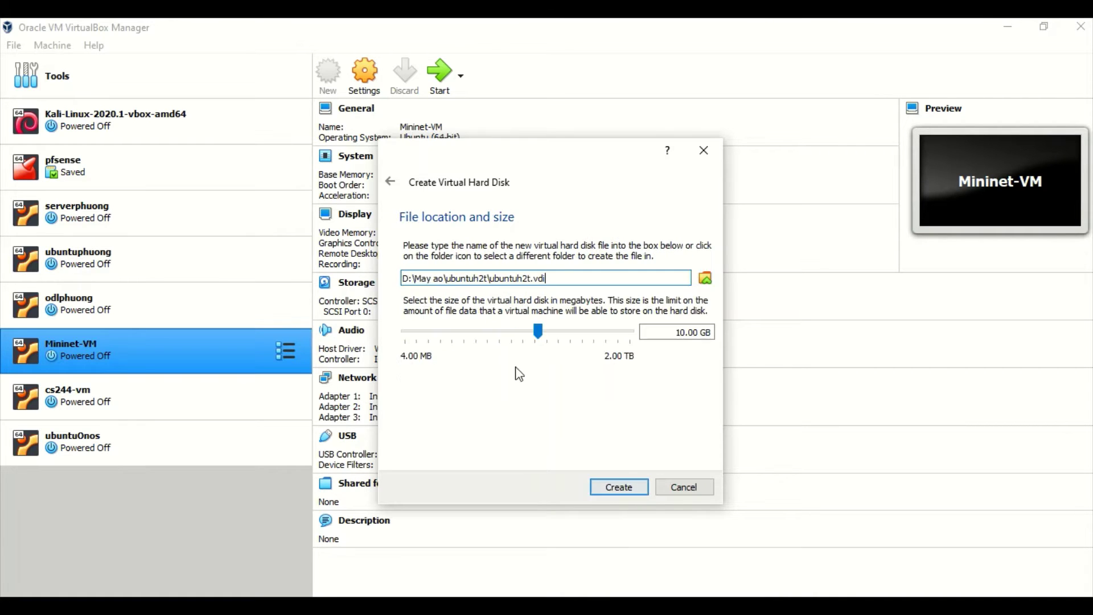
{"action": "left_click", "coordinate": [515, 279]}
{"action": "left_click_drag", "start_coordinate": [548, 278], "coordinate": [490, 284]}
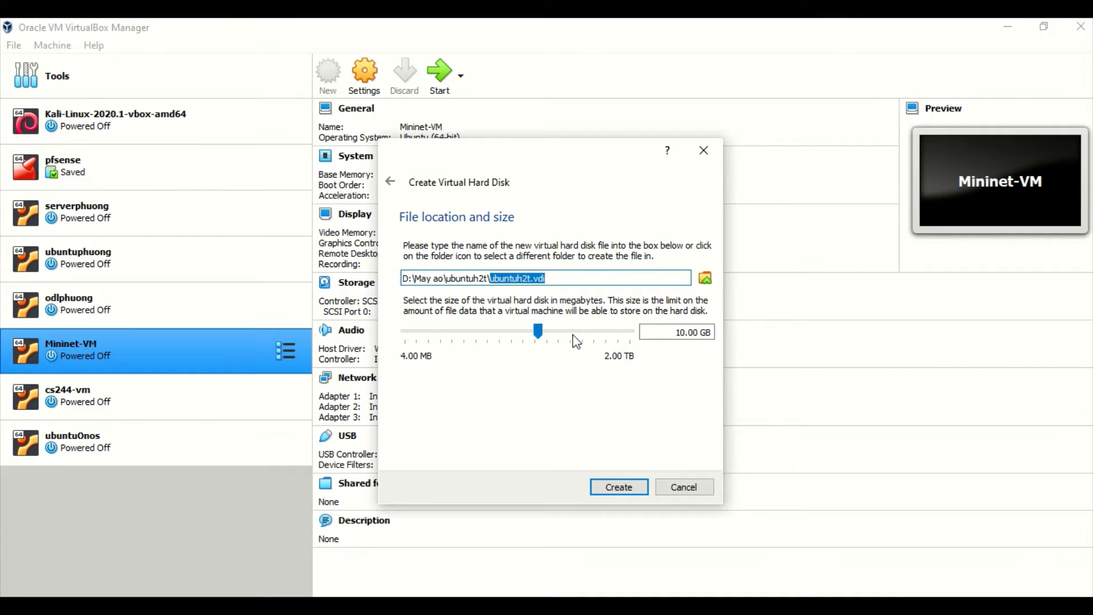
{"action": "left_click_drag", "start_coordinate": [542, 334], "coordinate": [553, 334]}
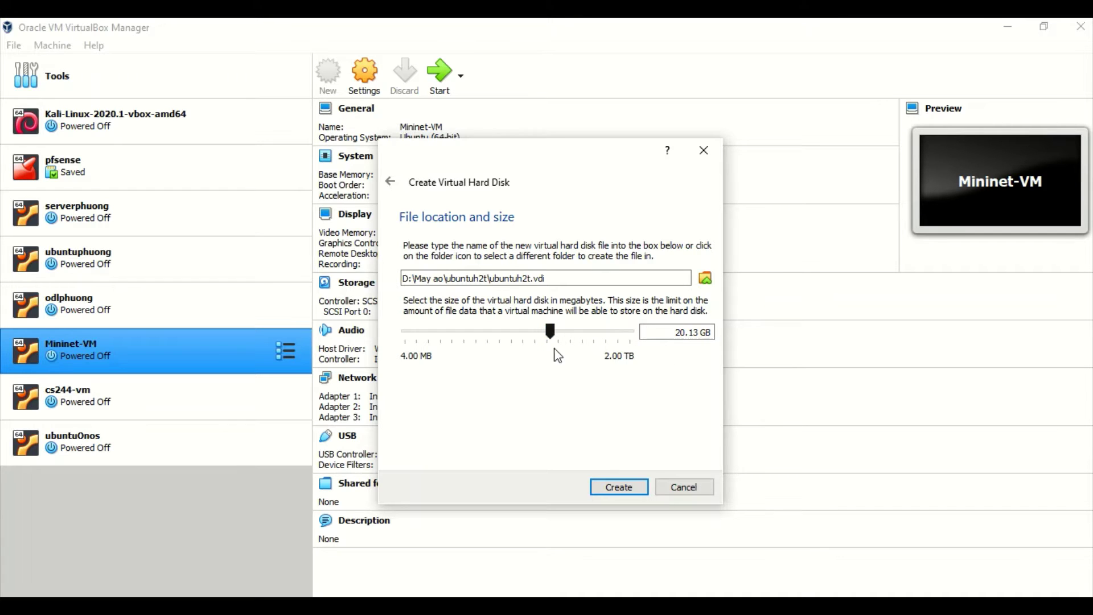
{"action": "left_click", "coordinate": [624, 483]}
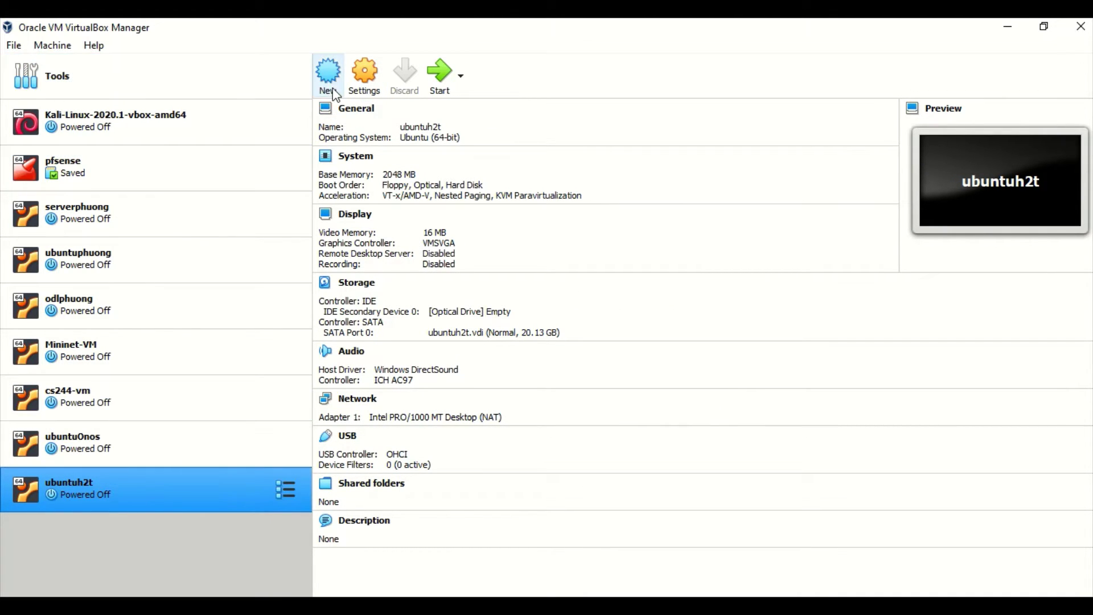
Step: In ubuntuh2t's Storage settings, select the empty optical drive on IDE Secondary Device 0
{"action": "left_click", "coordinate": [365, 86]}
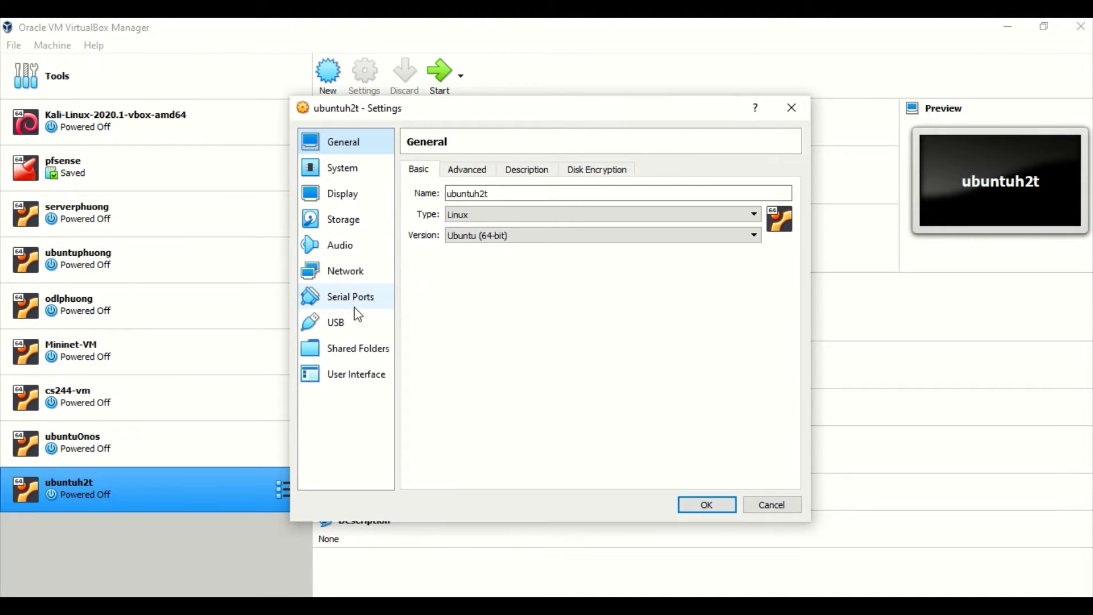
{"action": "left_click", "coordinate": [357, 222]}
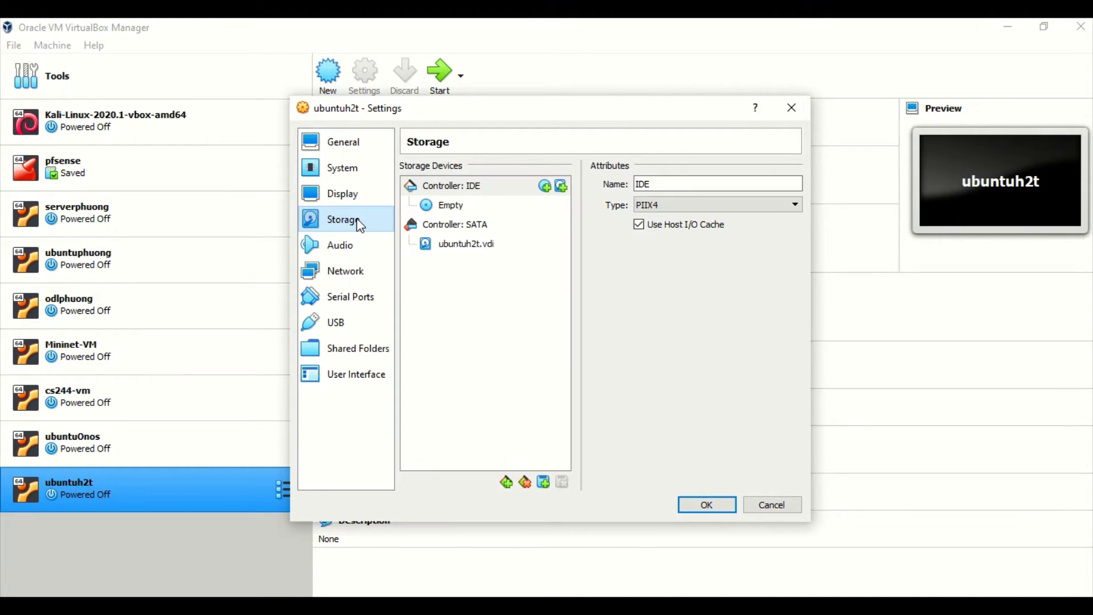
{"action": "left_click", "coordinate": [462, 206]}
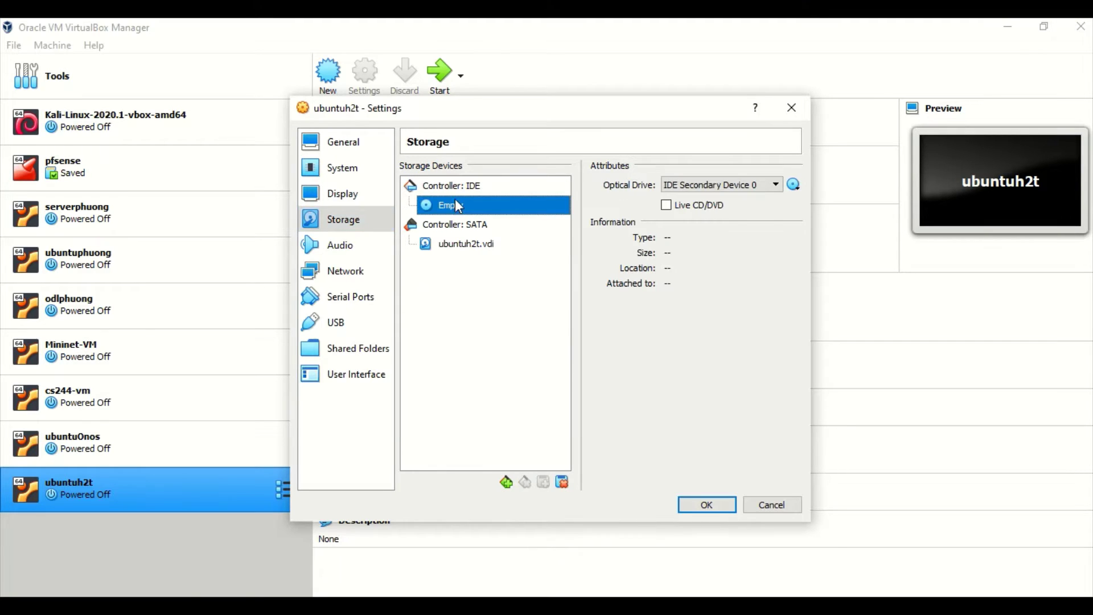
{"action": "left_click", "coordinate": [775, 185]}
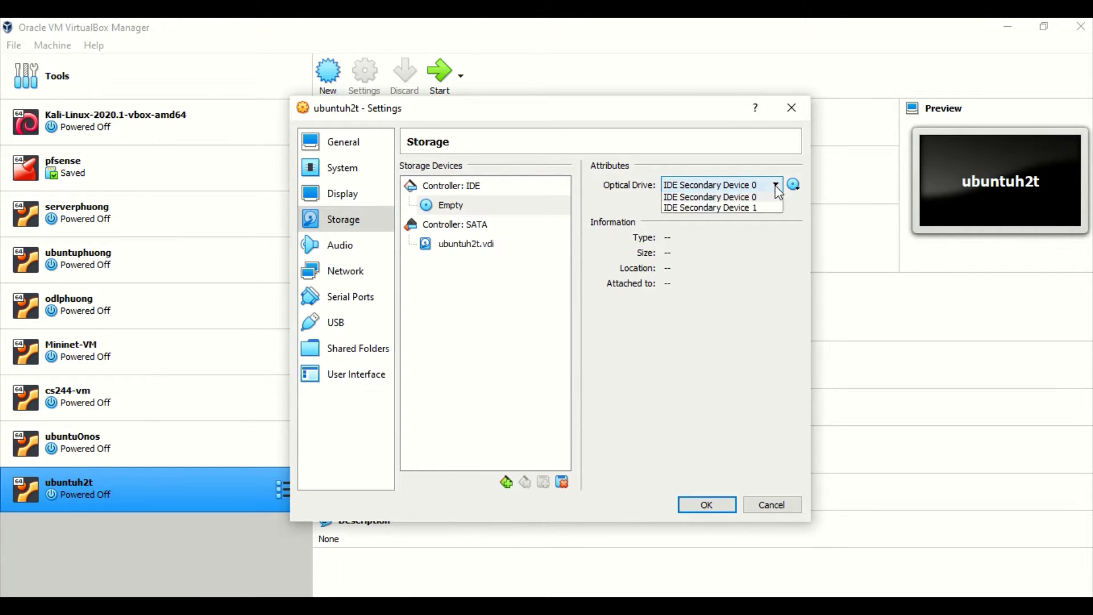
{"action": "left_click", "coordinate": [776, 186]}
Step: Choose ubuntu-20.04.2.0-desktop-amd64.iso as the disk file for the optical drive
{"action": "left_click", "coordinate": [794, 187]}
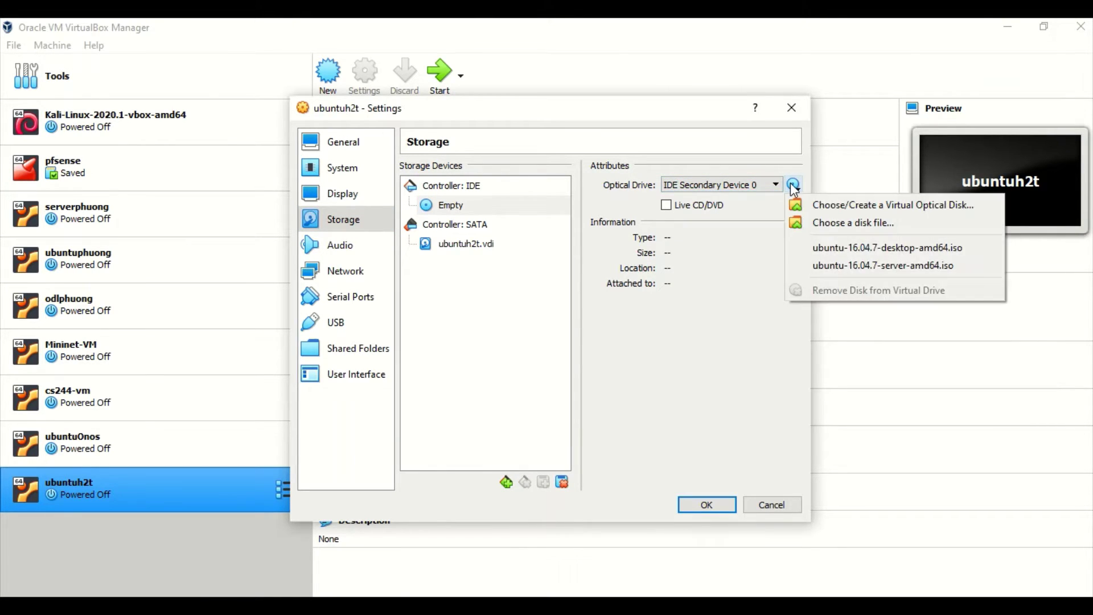
{"action": "left_click", "coordinate": [832, 224]}
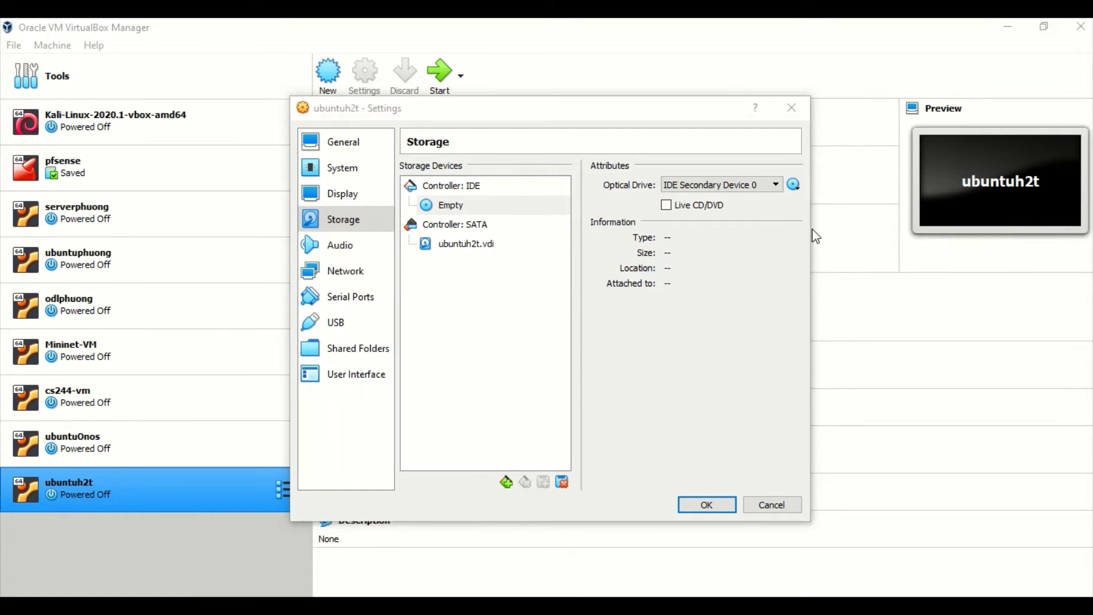
{"action": "scroll", "coordinate": [528, 321], "scroll_direction": "down", "scroll_amount": 1}
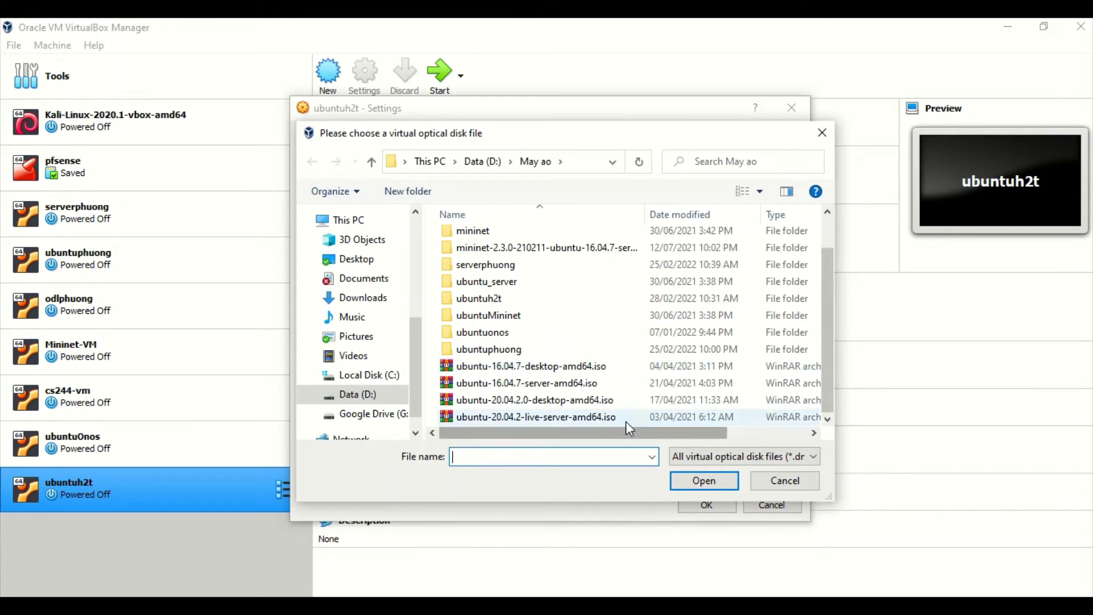
{"action": "left_click", "coordinate": [533, 407]}
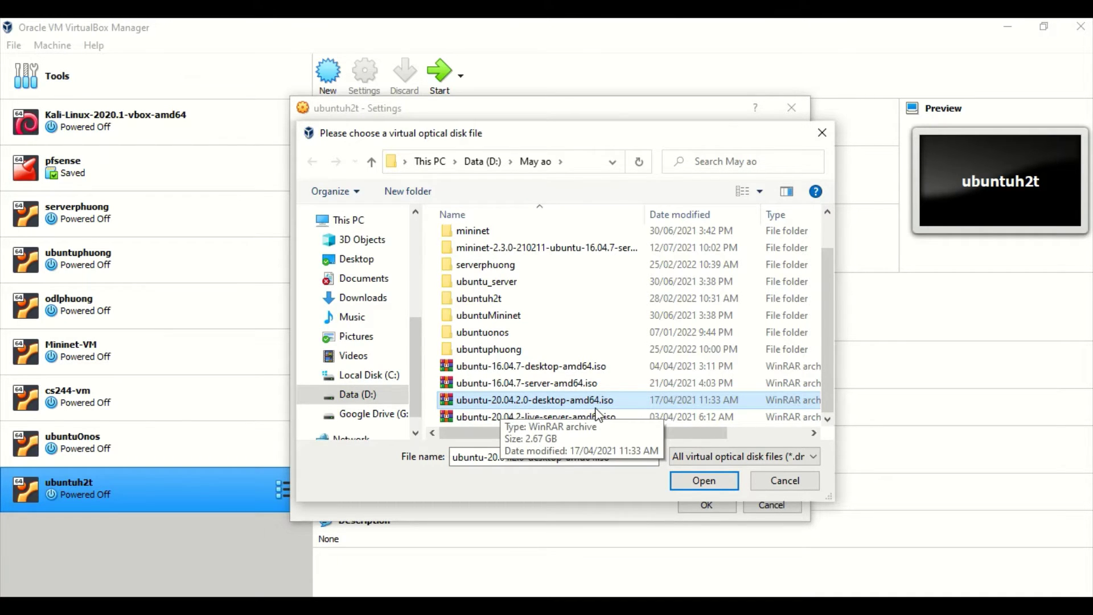
{"action": "left_click", "coordinate": [523, 367]}
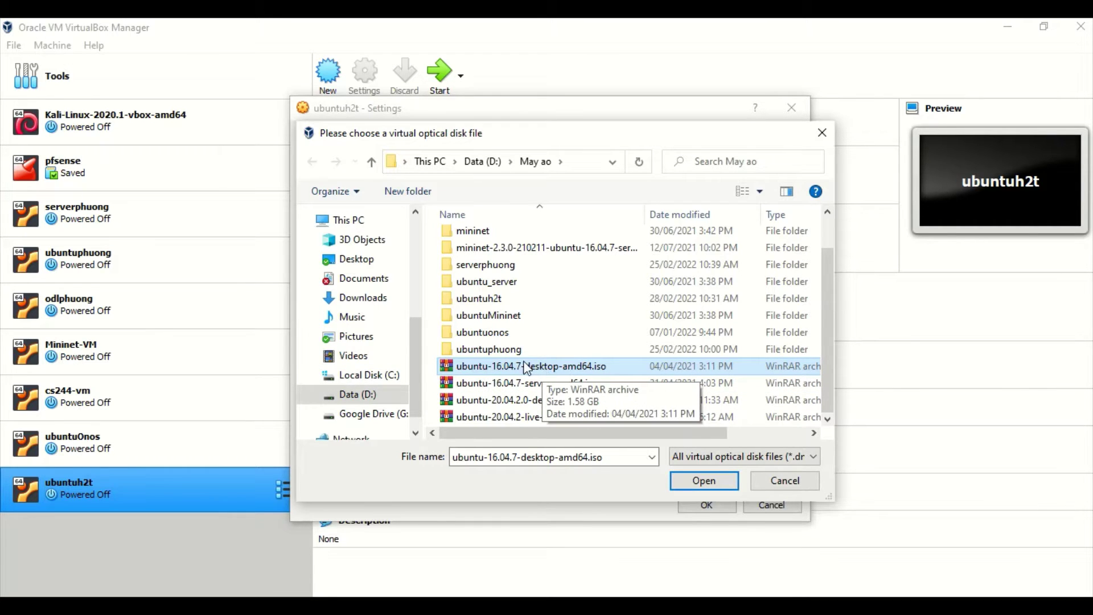
{"action": "left_click", "coordinate": [465, 401]}
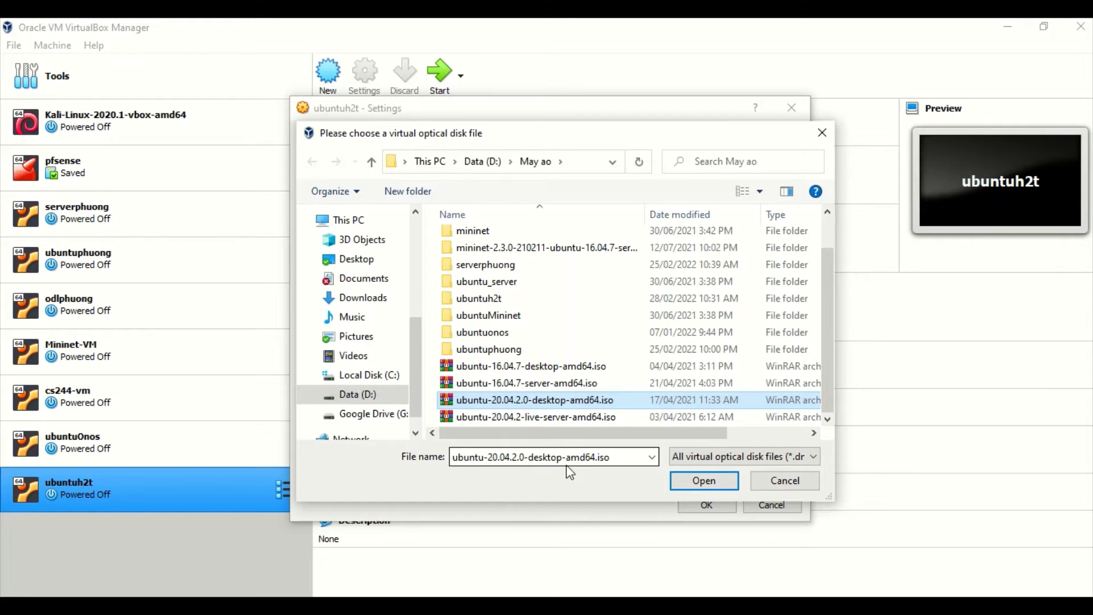
{"action": "left_click", "coordinate": [688, 480]}
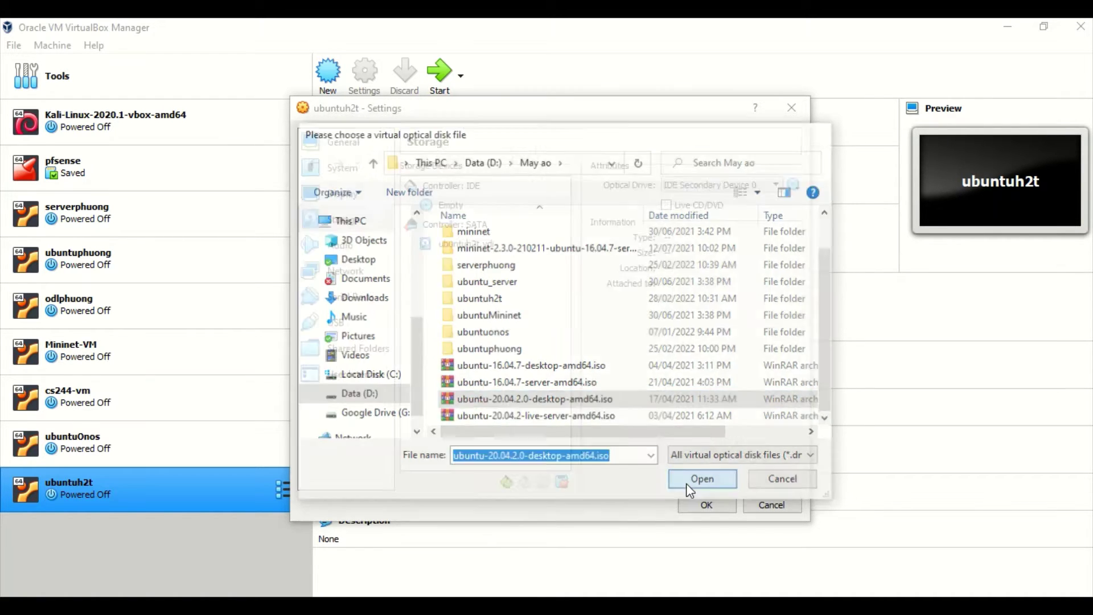
Step: Save the storage settings and start the ubuntuh2t virtual machine
{"action": "left_click", "coordinate": [705, 505]}
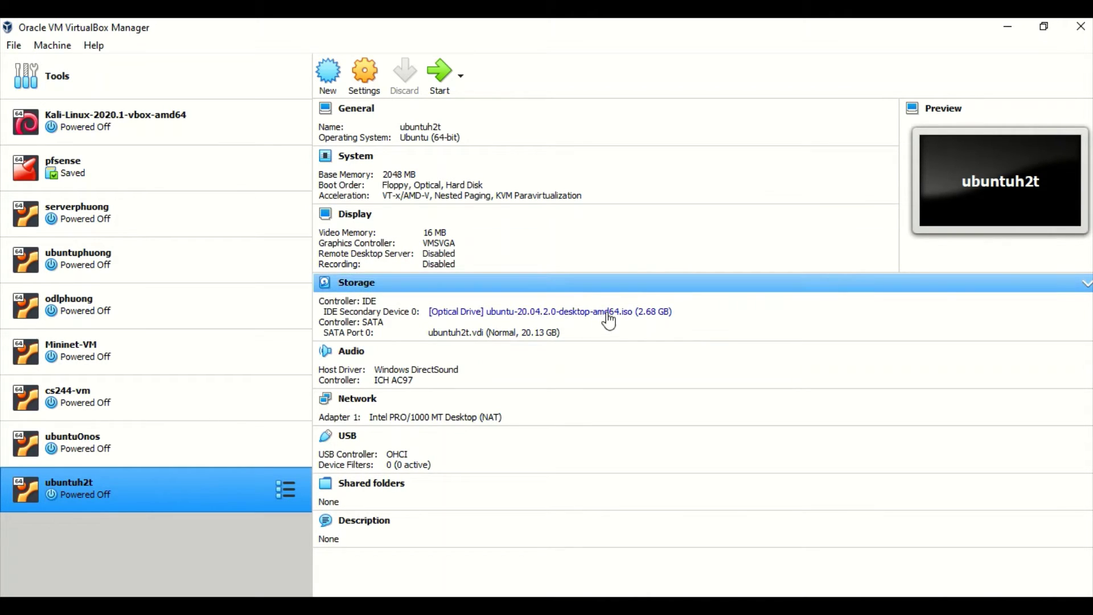
{"action": "left_click", "coordinate": [442, 80]}
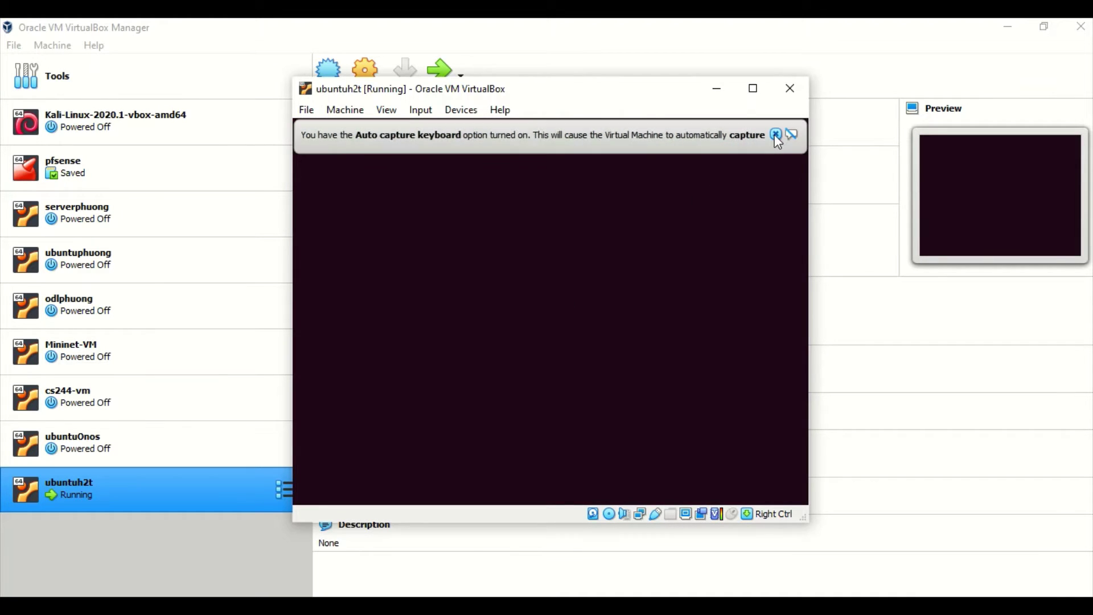
Step: Dismiss the Auto capture keyboard notice while Ubuntu boots
{"action": "left_click", "coordinate": [776, 134]}
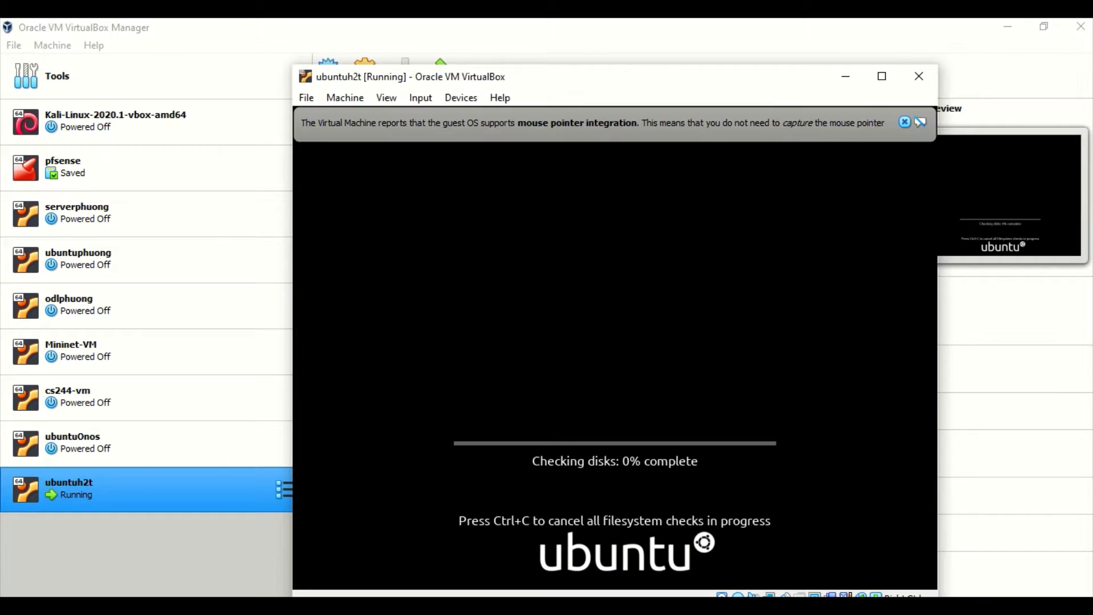
Step: Dismiss the mouse pointer integration notice and wait for the installer Welcome screen
{"action": "left_click", "coordinate": [904, 122]}
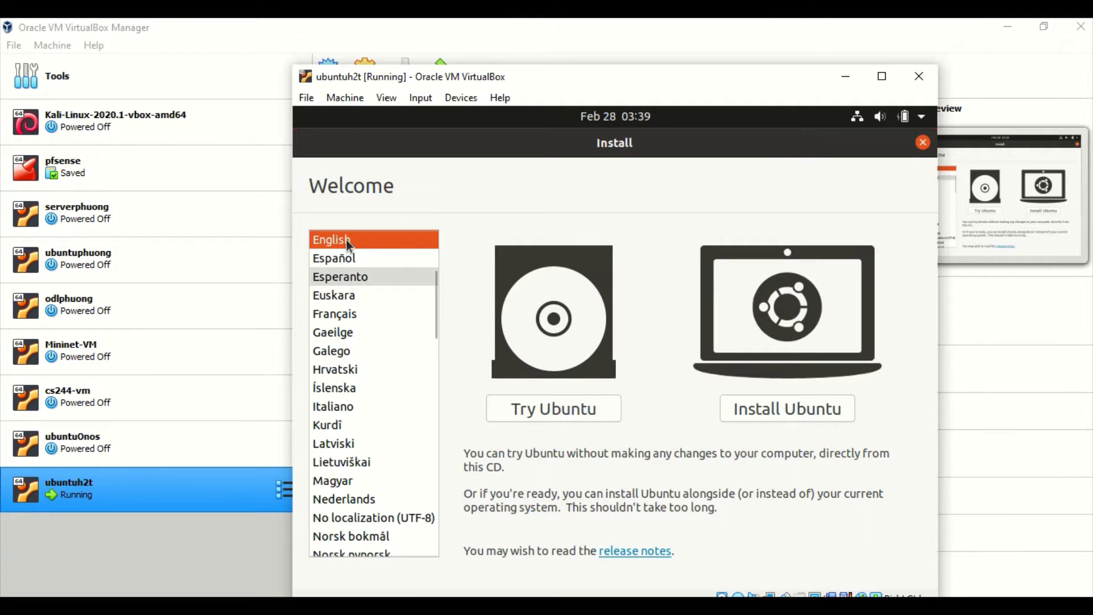
Step: Choose Install Ubuntu with English as the language
{"action": "left_click", "coordinate": [802, 410]}
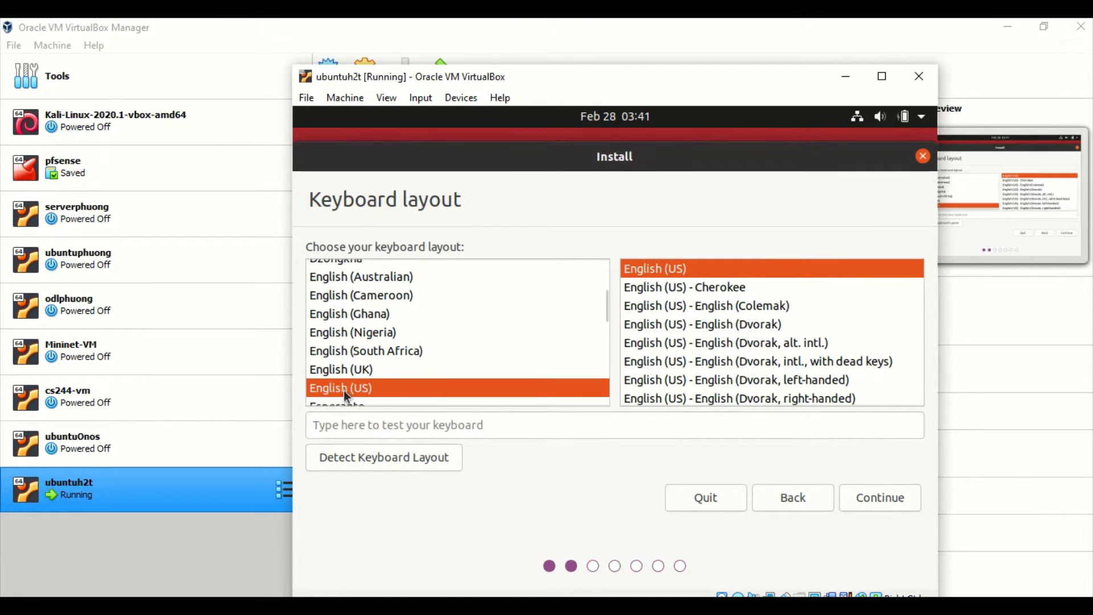
Step: Accept English (US) as the keyboard layout and variant
{"action": "left_click", "coordinate": [876, 499]}
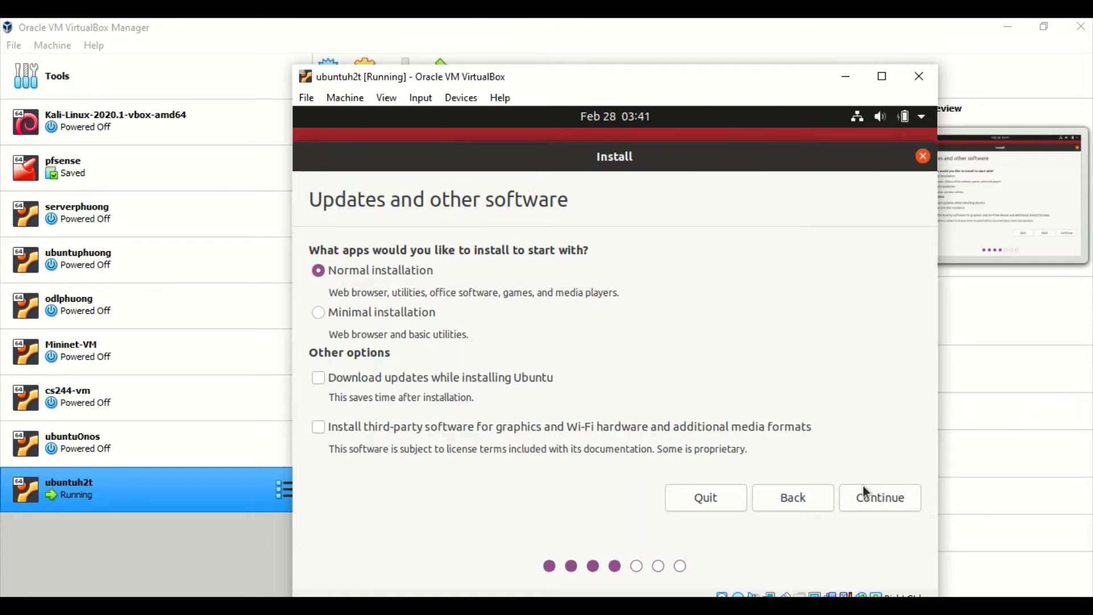
Step: Keep Normal installation on the Updates and other software page and continue
{"action": "left_click", "coordinate": [872, 502]}
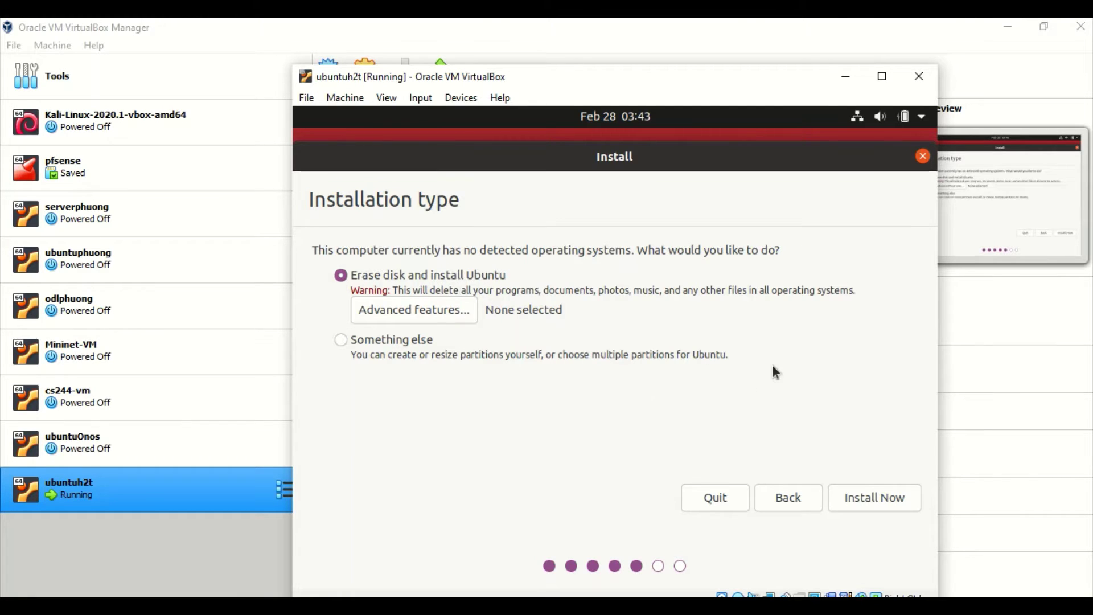
Step: Install with Erase disk and install Ubuntu, confirming the partition changes be written to disk
{"action": "left_click", "coordinate": [872, 495]}
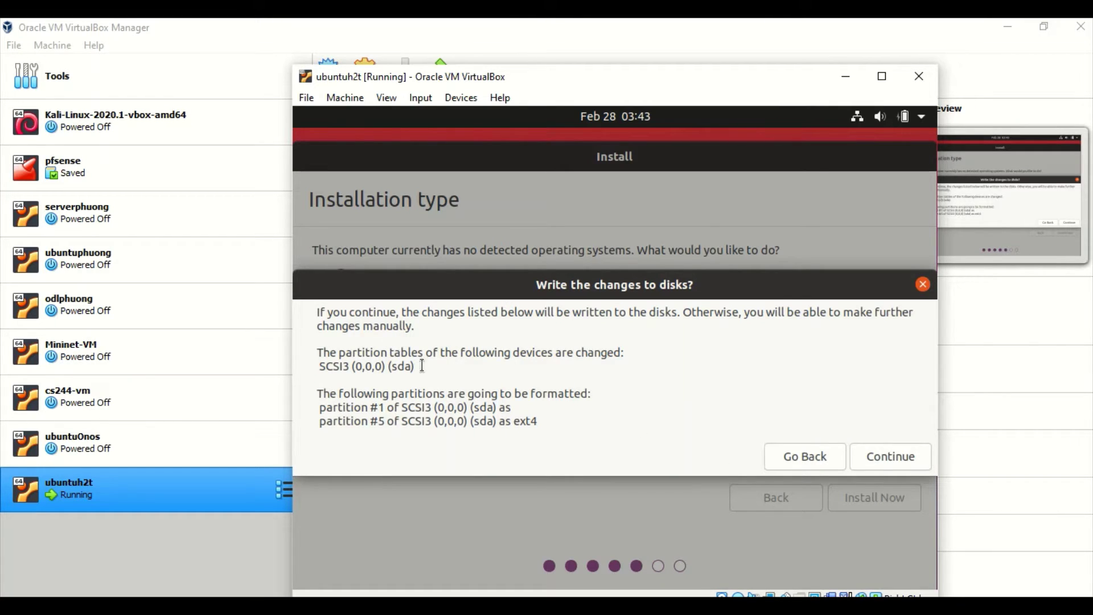
{"action": "left_click_drag", "start_coordinate": [383, 409], "coordinate": [537, 424]}
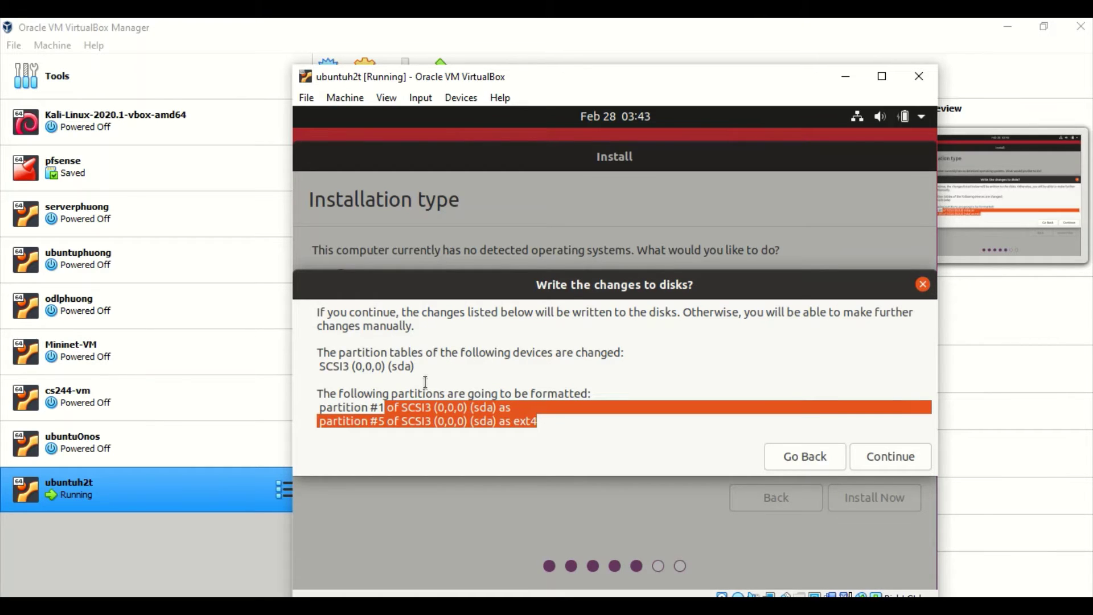
{"action": "left_click", "coordinate": [890, 457]}
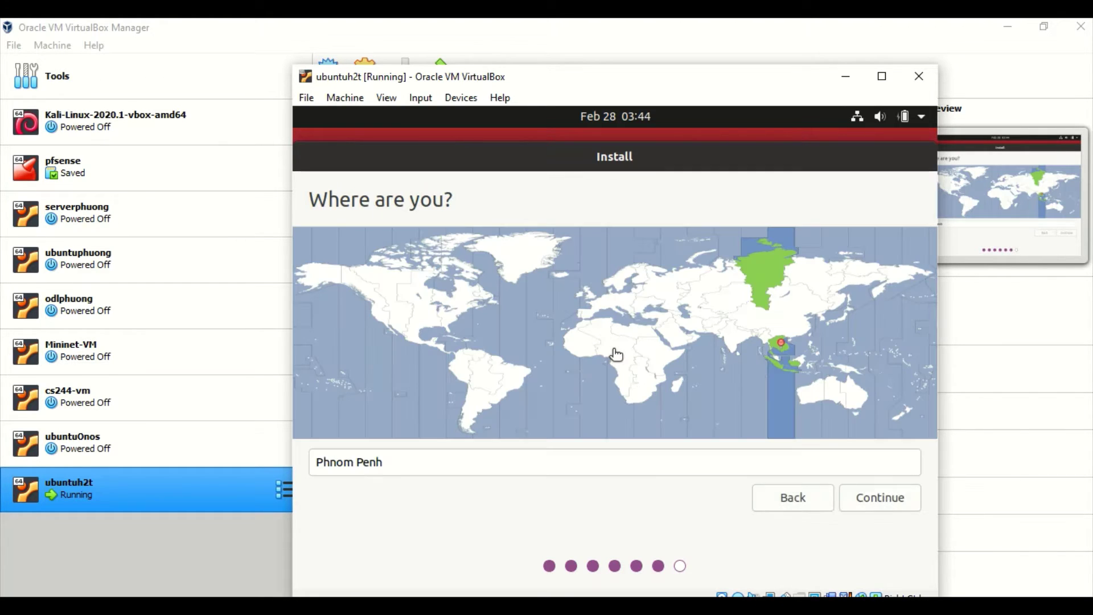
Step: Replace Phnom Penh with Ho Chi Minh City as the location and continue
{"action": "left_click", "coordinate": [579, 459]}
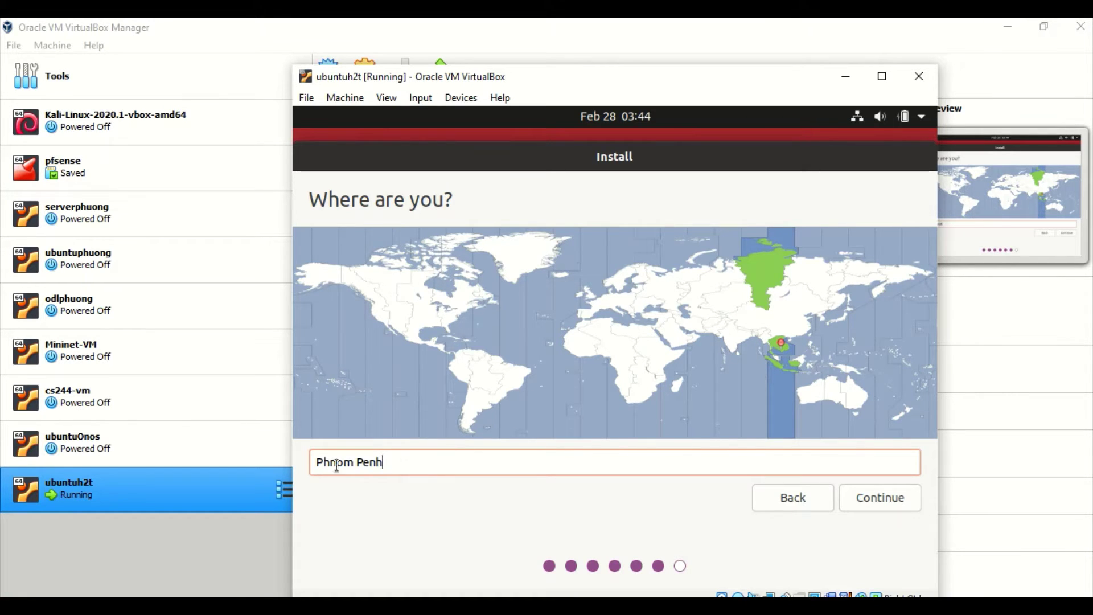
{"action": "left_click_drag", "start_coordinate": [307, 463], "coordinate": [385, 464]}
{"action": "type", "text": "ho"}
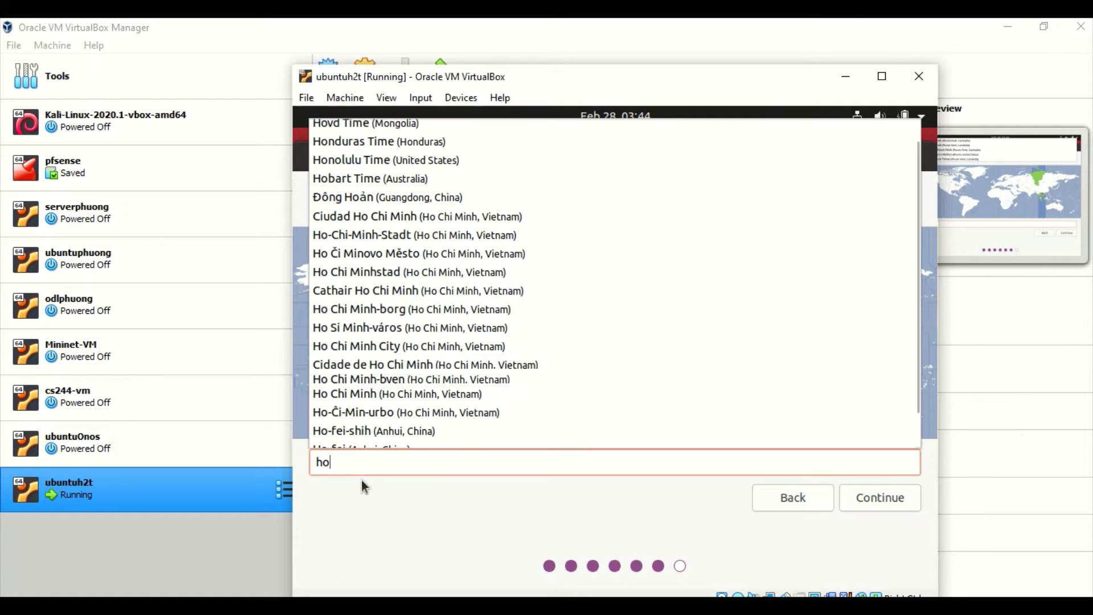
{"action": "left_click", "coordinate": [406, 351]}
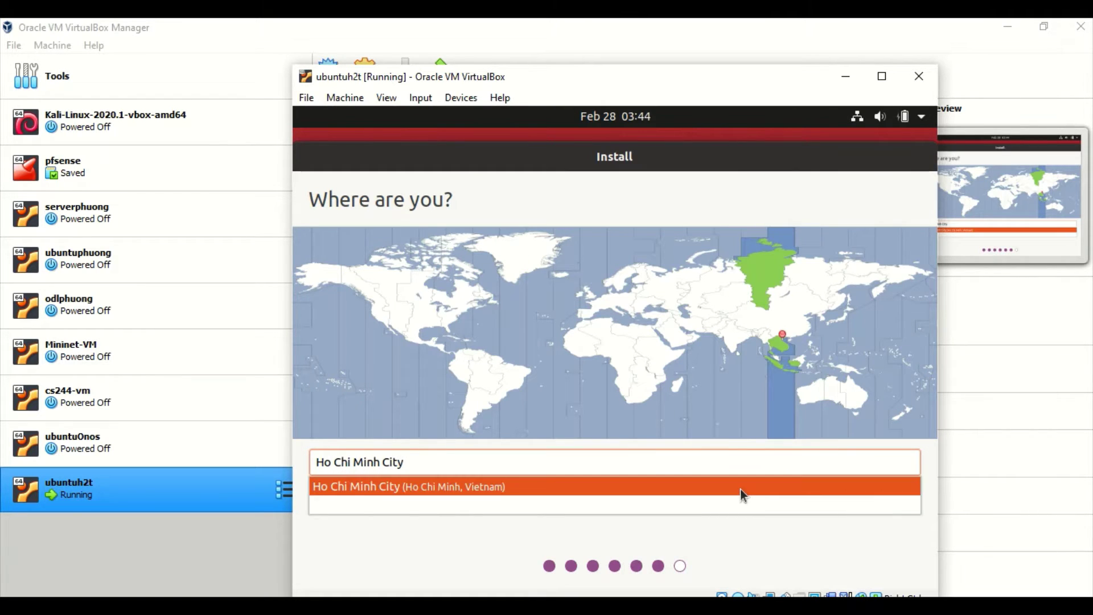
{"action": "left_click", "coordinate": [610, 485]}
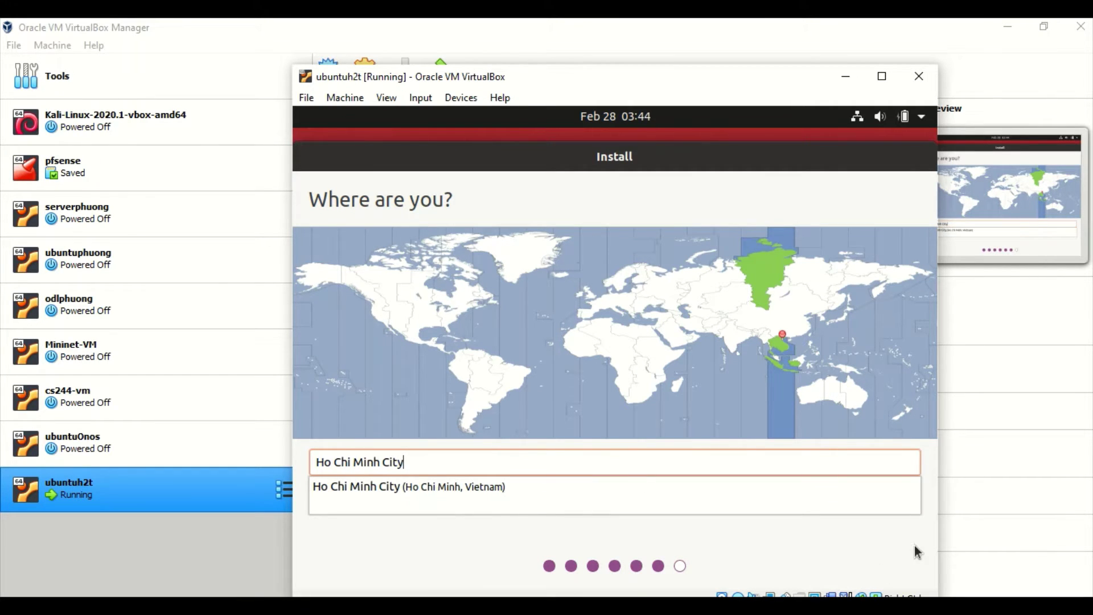
{"action": "left_click", "coordinate": [890, 502]}
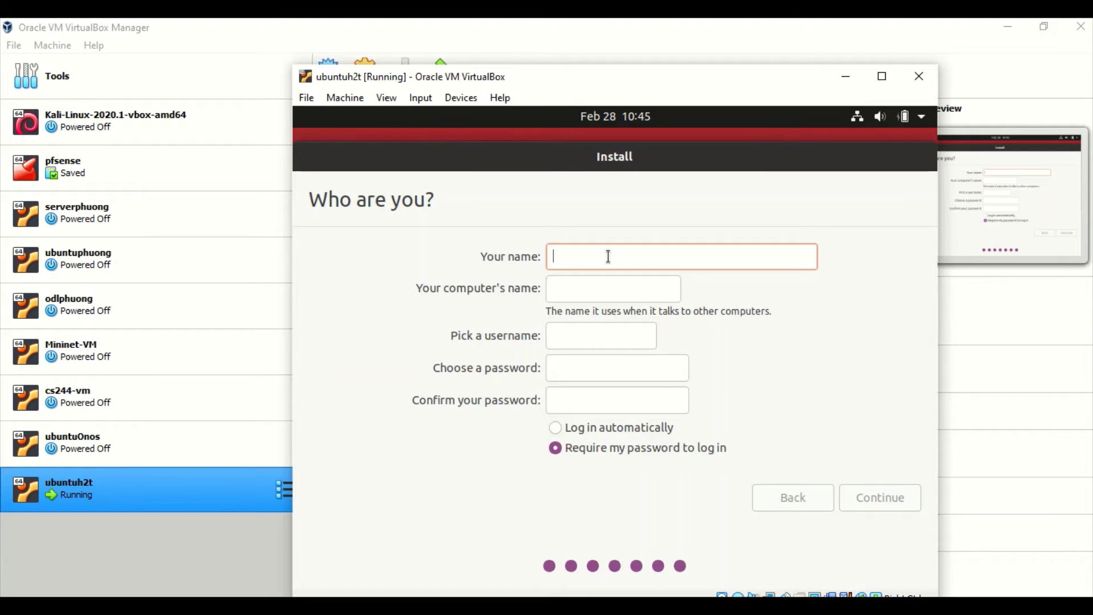
Step: Enter the user's full name and replace the suggested computer name with a shorter one
{"action": "type", "text": "can"}
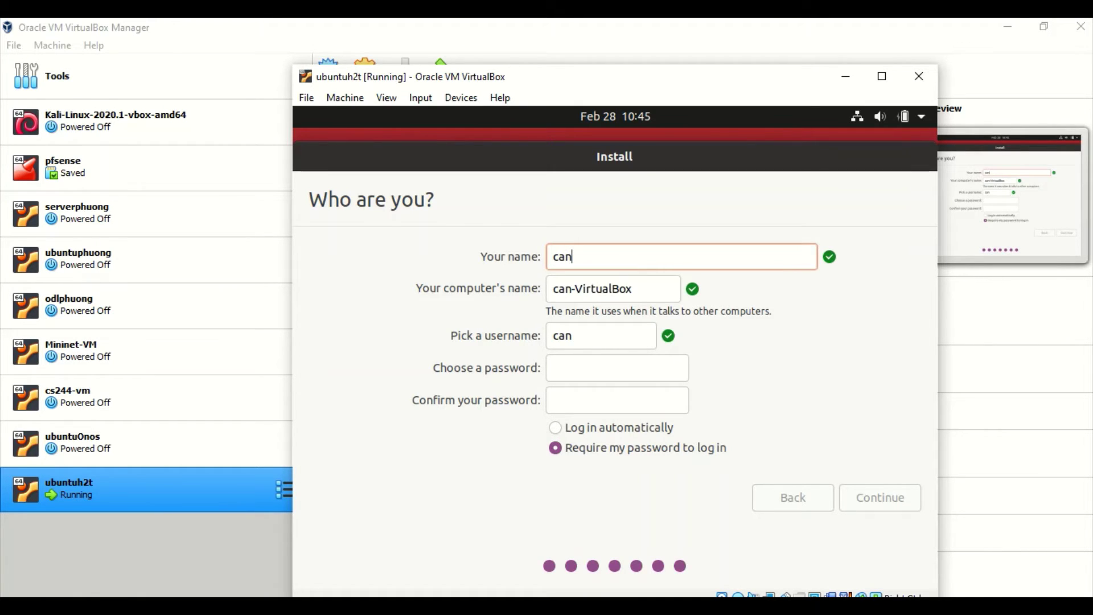
{"action": "key", "text": "BackSpace"}
{"action": "key", "text": "BackSpace"}
{"action": "type", "text": "anphuong"}
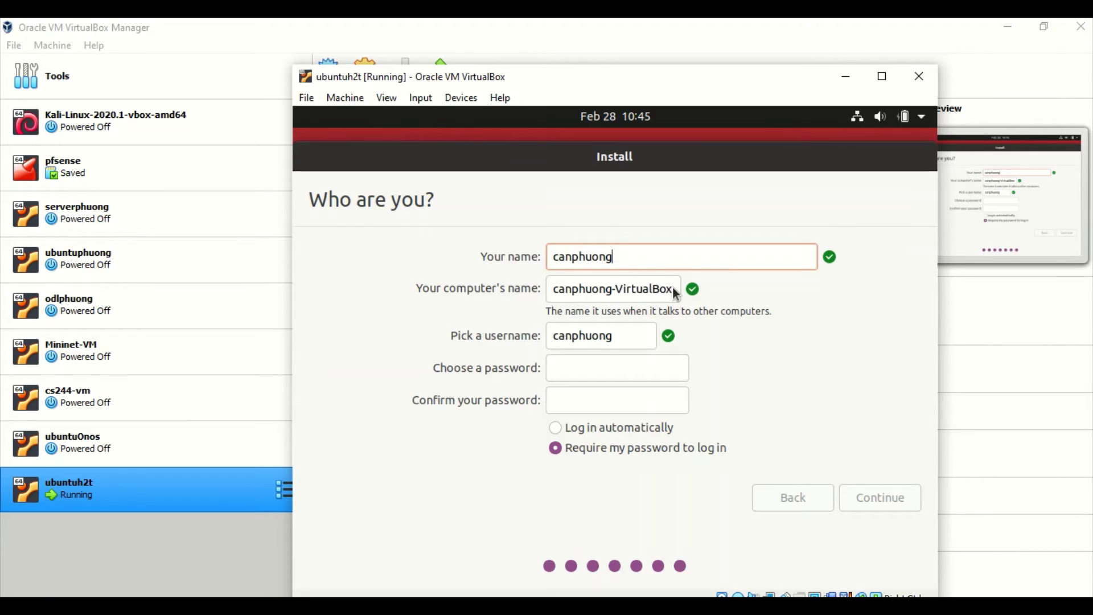
{"action": "left_click_drag", "start_coordinate": [672, 289], "coordinate": [546, 297]}
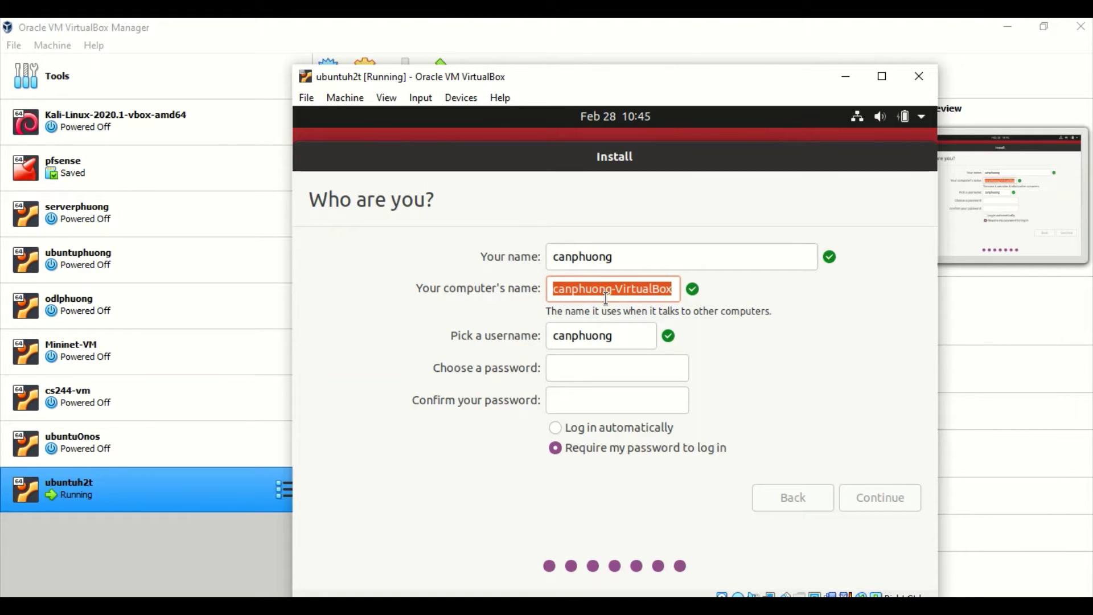
{"action": "type", "text": "p"}
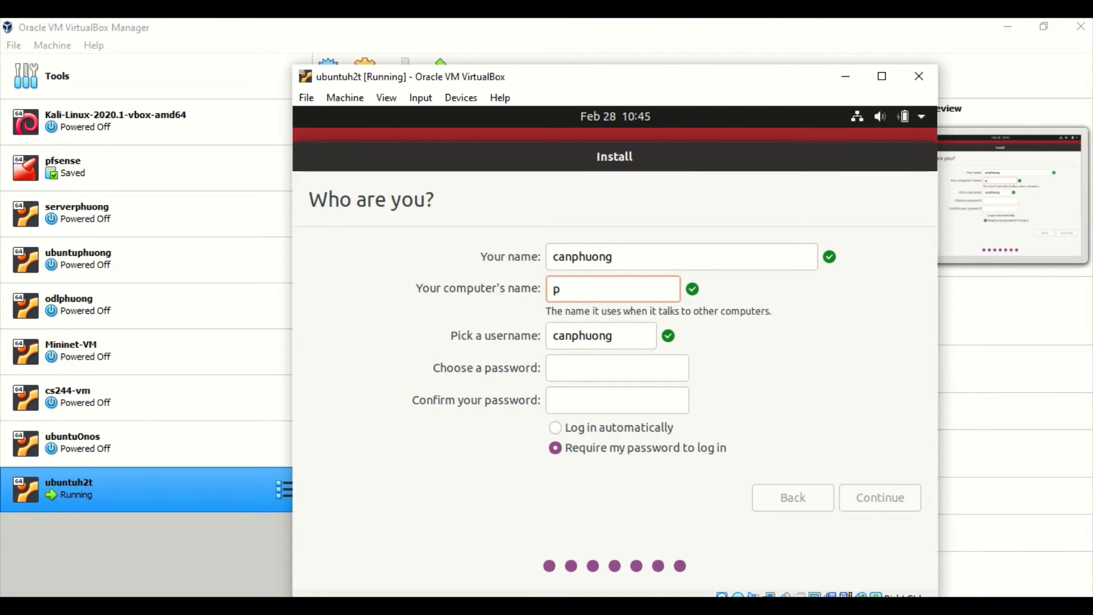
{"action": "type", "text": "huong"}
Step: Set the username and a short matching password, then start the installation
{"action": "key", "text": "Tab"}
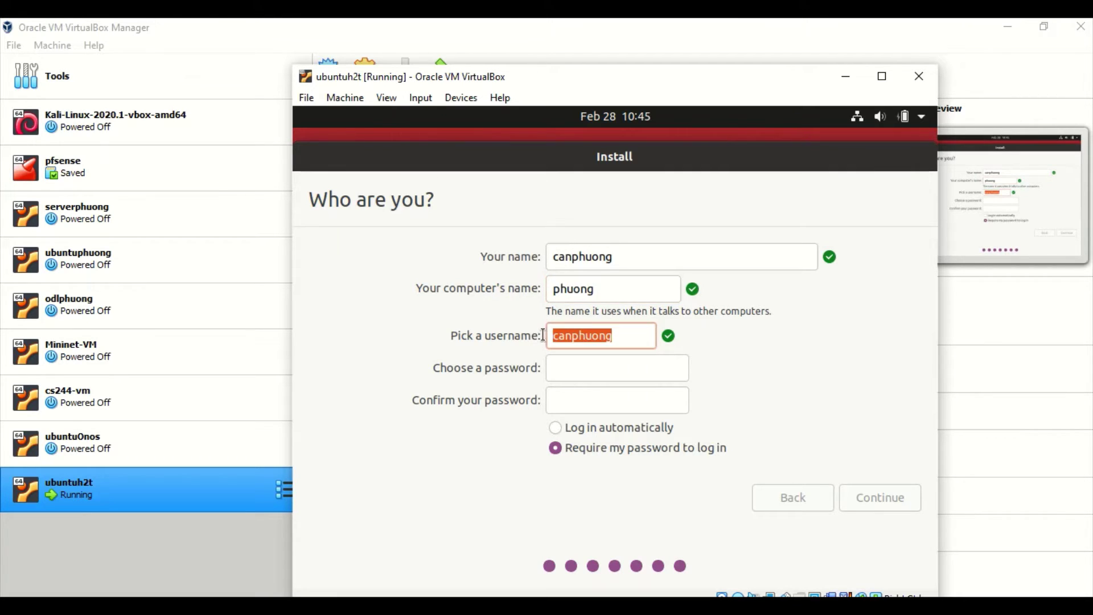
{"action": "type", "text": "p"}
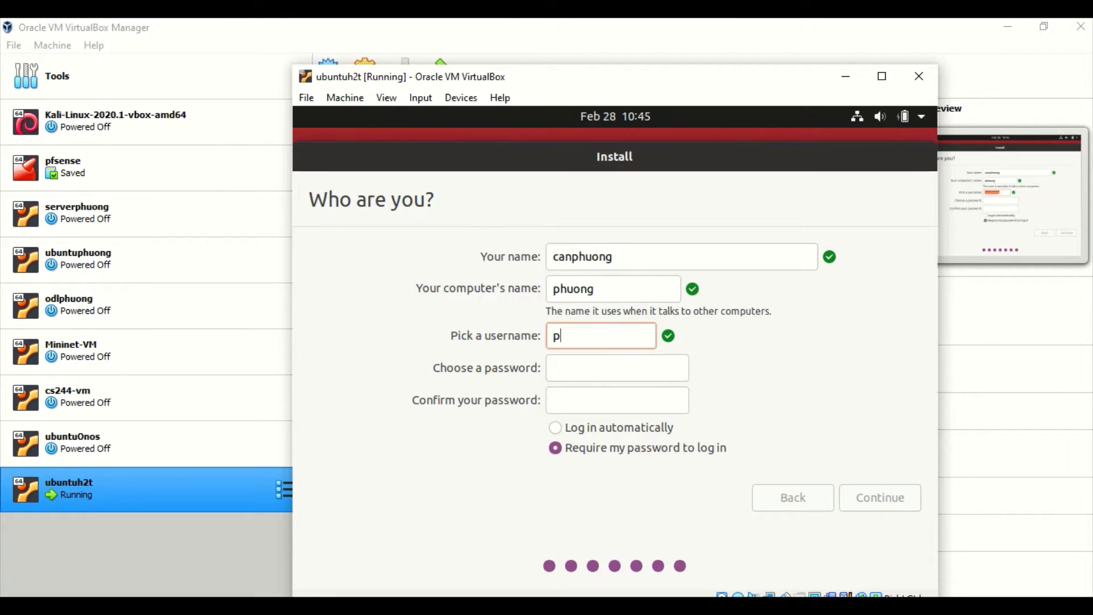
{"action": "type", "text": "huongh2t"}
{"action": "left_click", "coordinate": [612, 363]}
{"action": "type", "text": "123"}
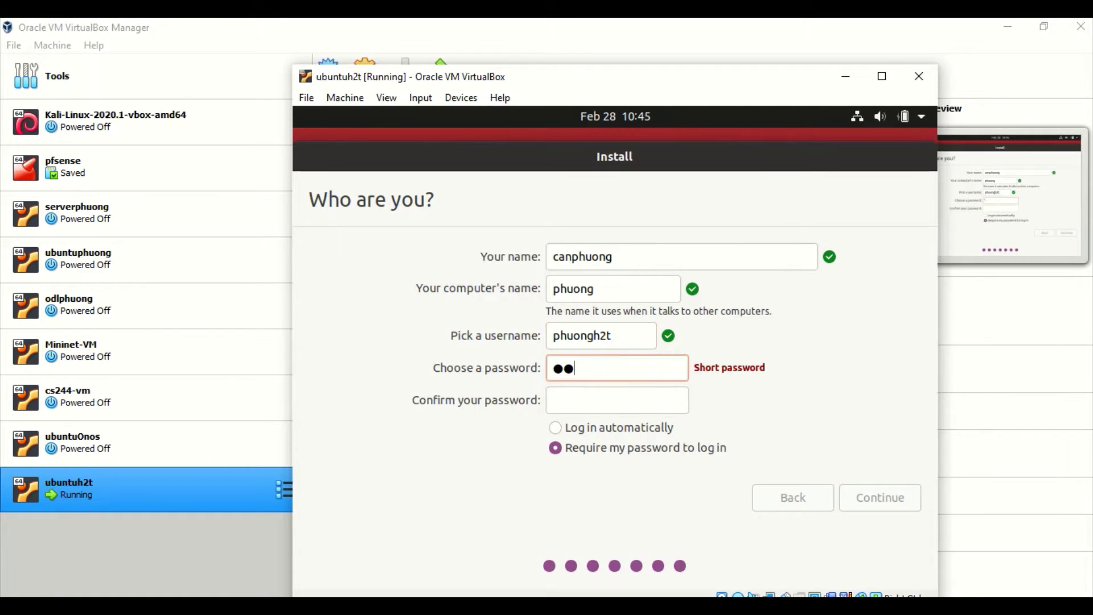
{"action": "left_click", "coordinate": [566, 402]}
{"action": "type", "text": "123"}
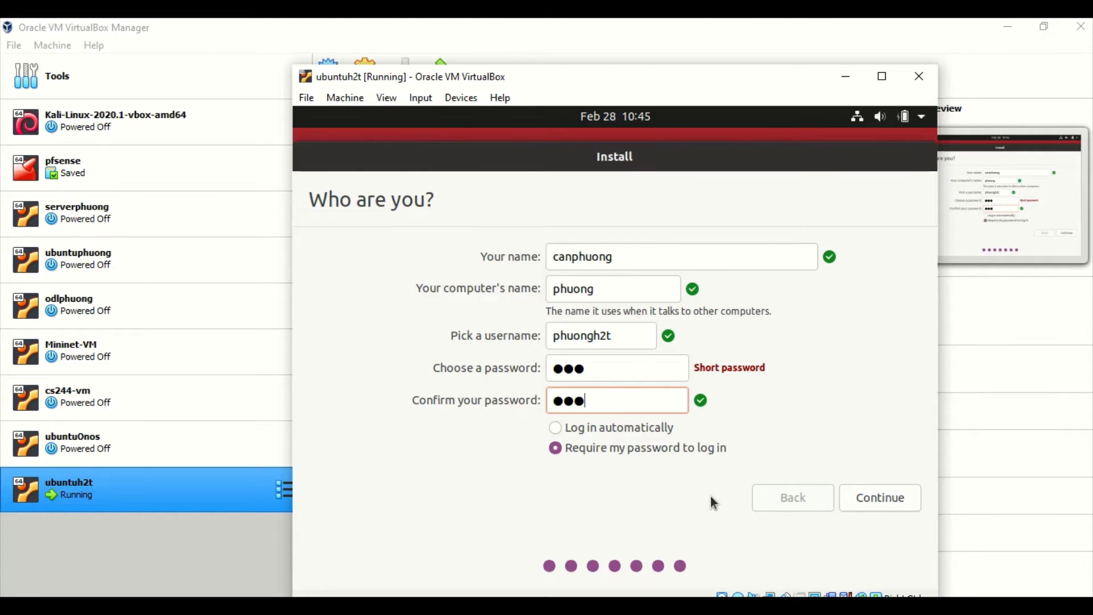
{"action": "left_click", "coordinate": [882, 494]}
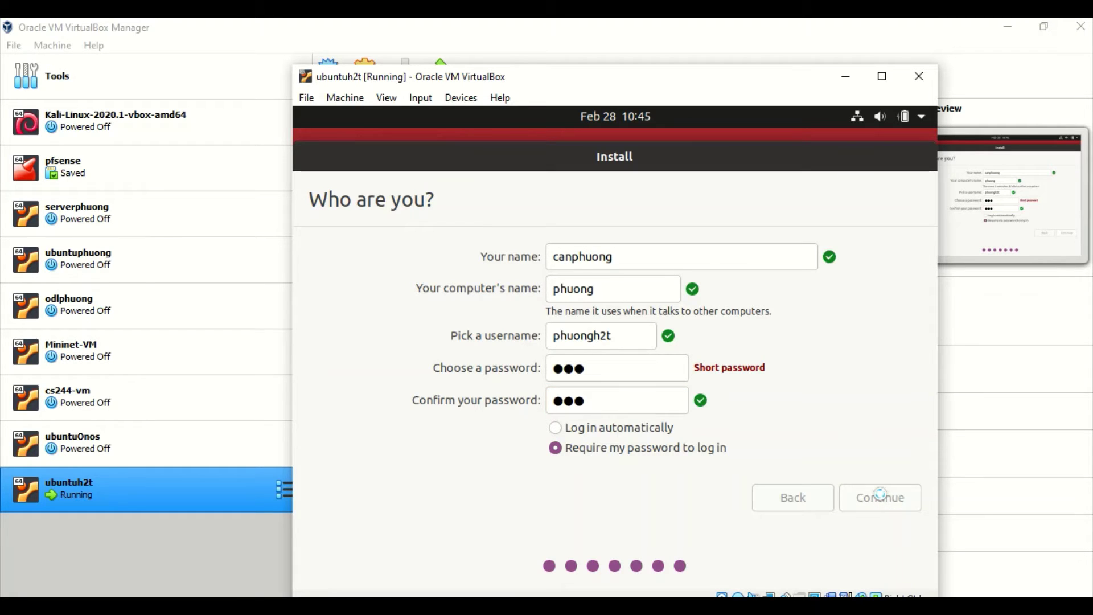
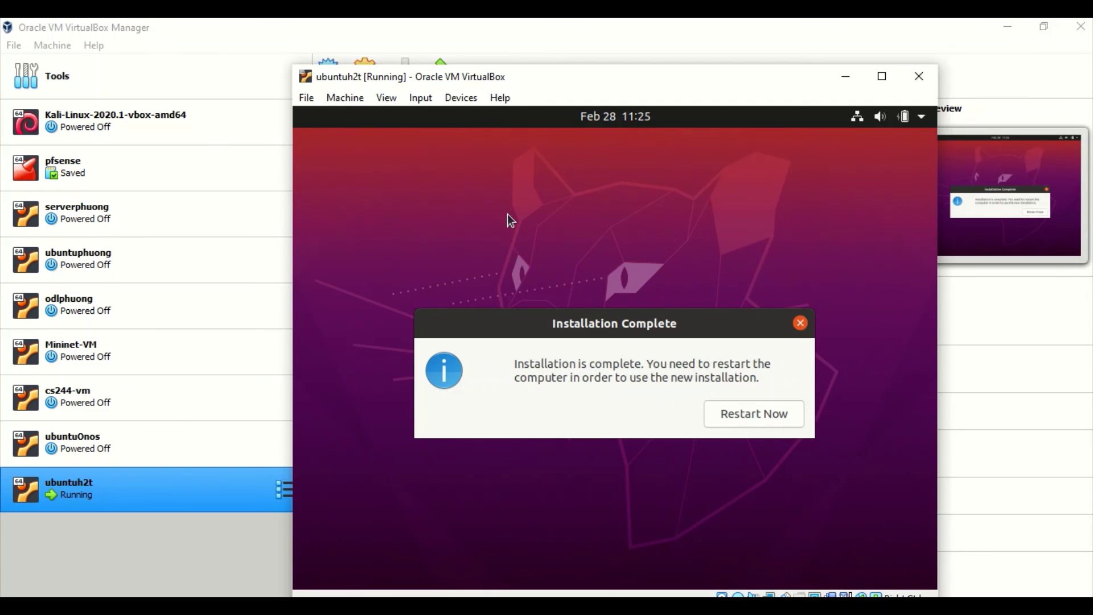
Step: Force-unmount the ubuntu-20.04.2.0 ISO from the optical drive, then recheck the Optical Drives list
{"action": "left_click", "coordinate": [458, 98]}
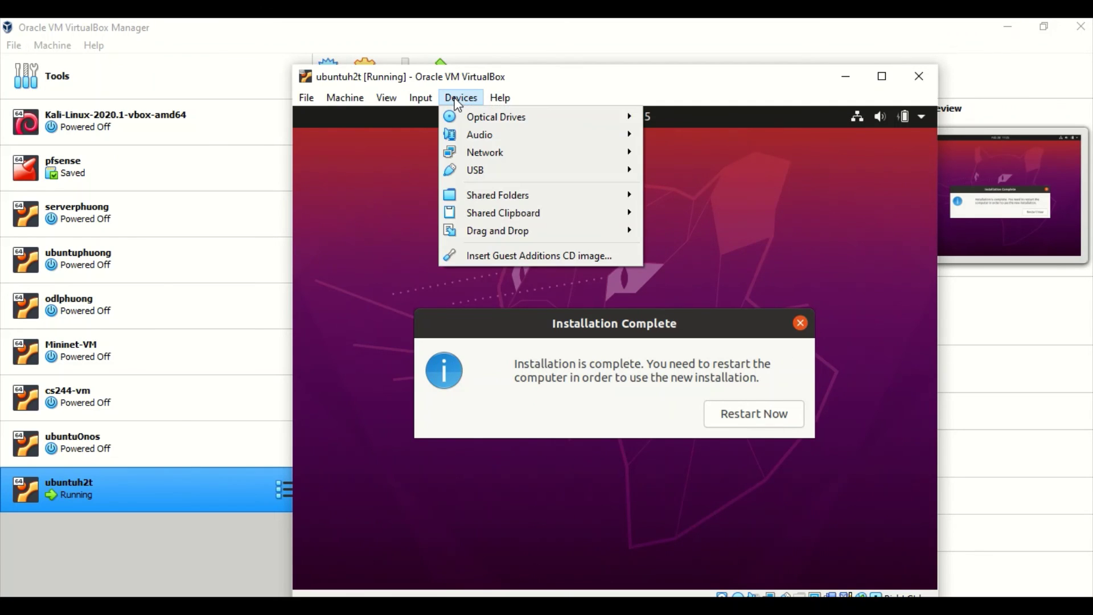
{"action": "mouse_move", "coordinate": [496, 119]}
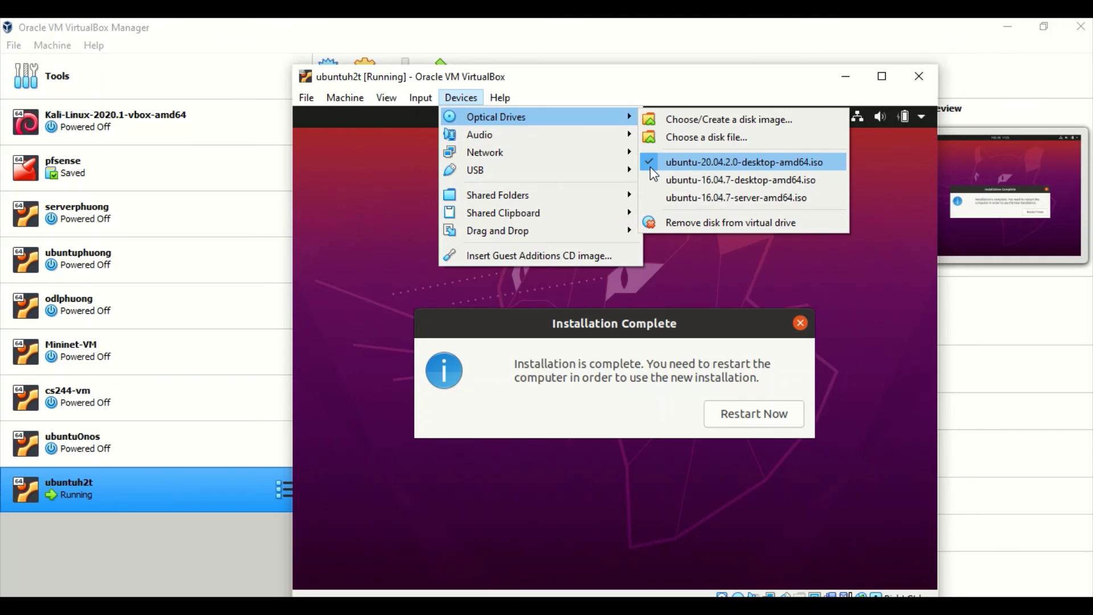
{"action": "left_click", "coordinate": [649, 163]}
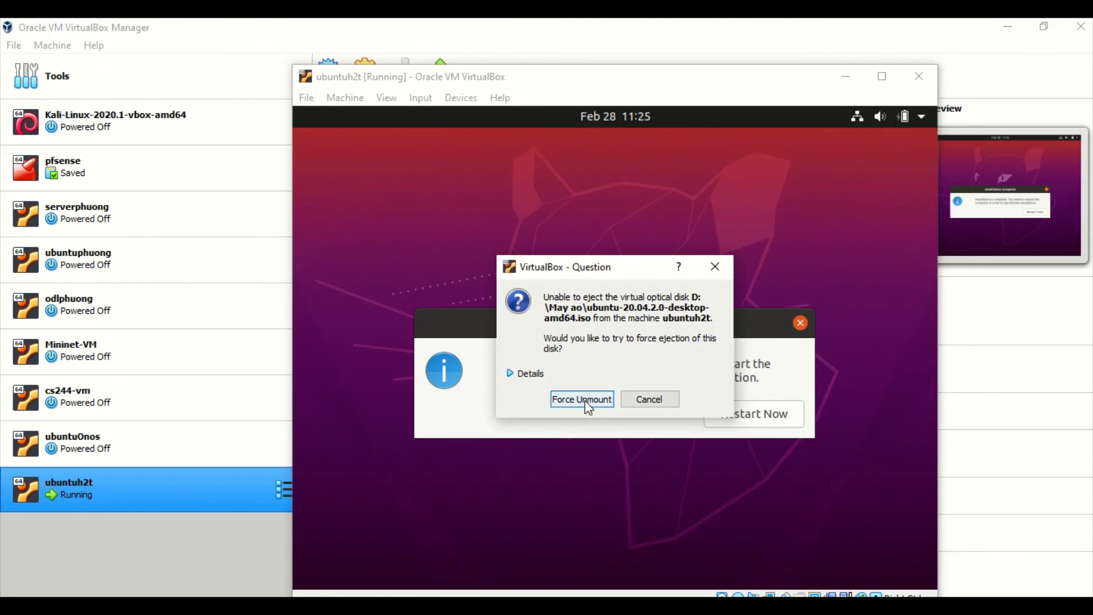
{"action": "left_click", "coordinate": [582, 399]}
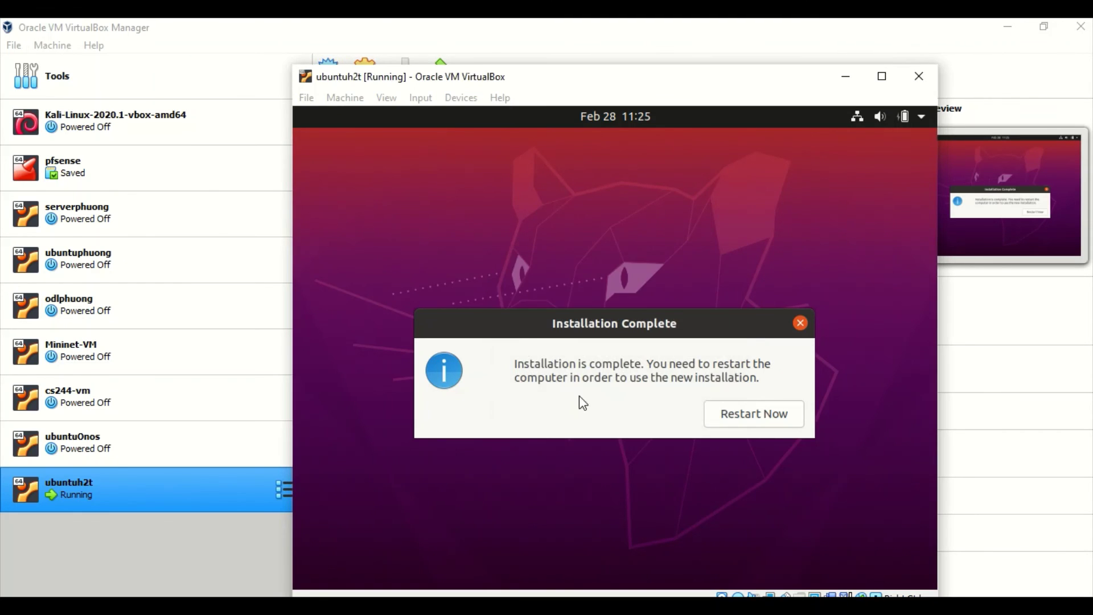
{"action": "left_click", "coordinate": [466, 96]}
{"action": "mouse_move", "coordinate": [535, 122]}
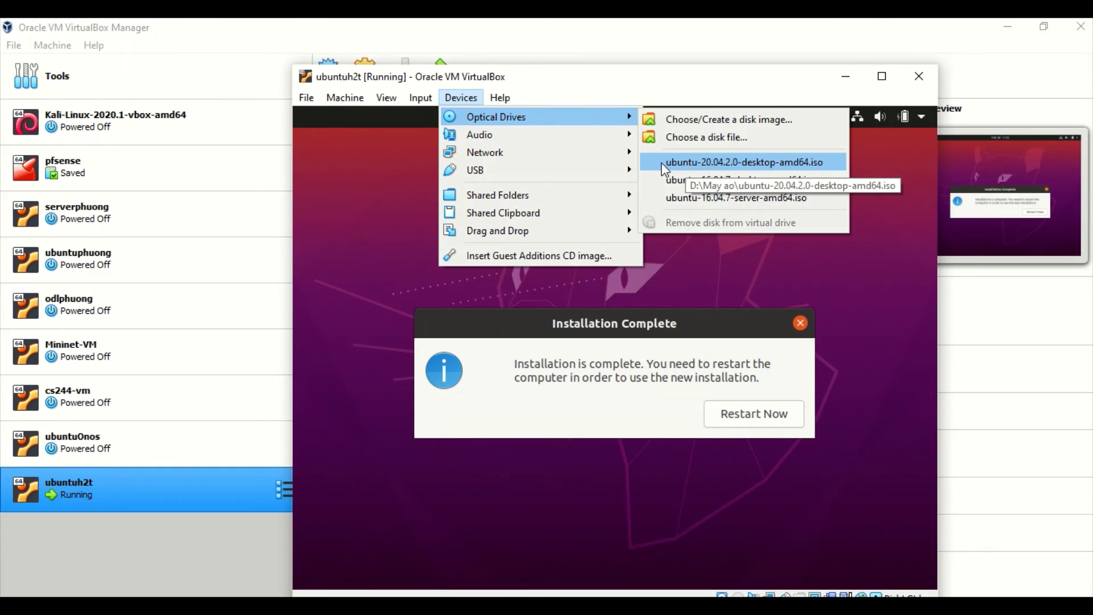
{"action": "left_click", "coordinate": [381, 214]}
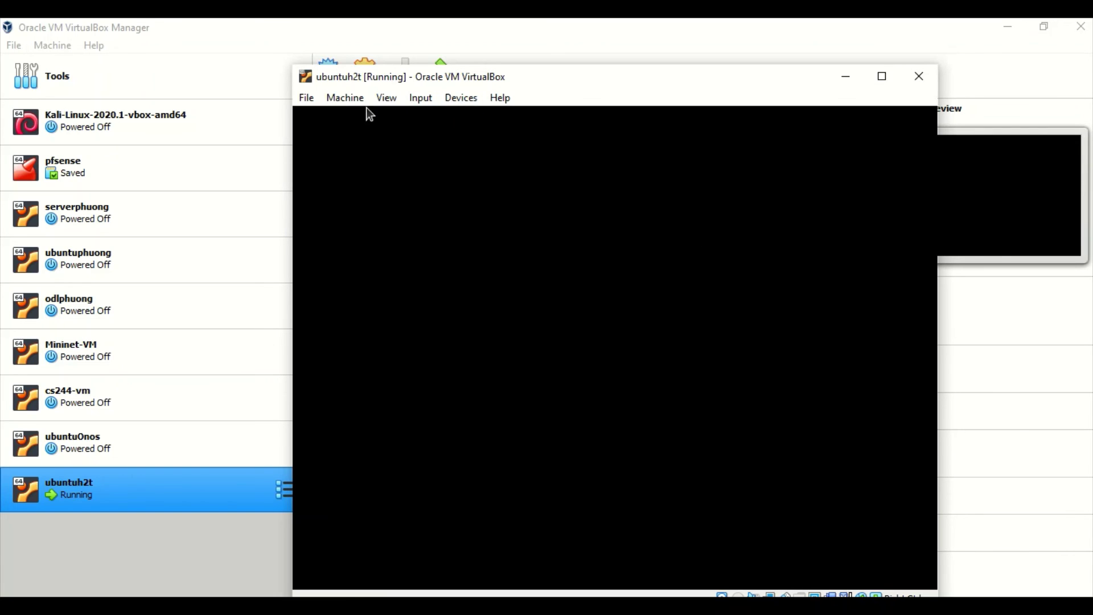
Step: Reset the ubuntuh2t machine and dismiss both mouse-integration notification bars
{"action": "left_click", "coordinate": [346, 104]}
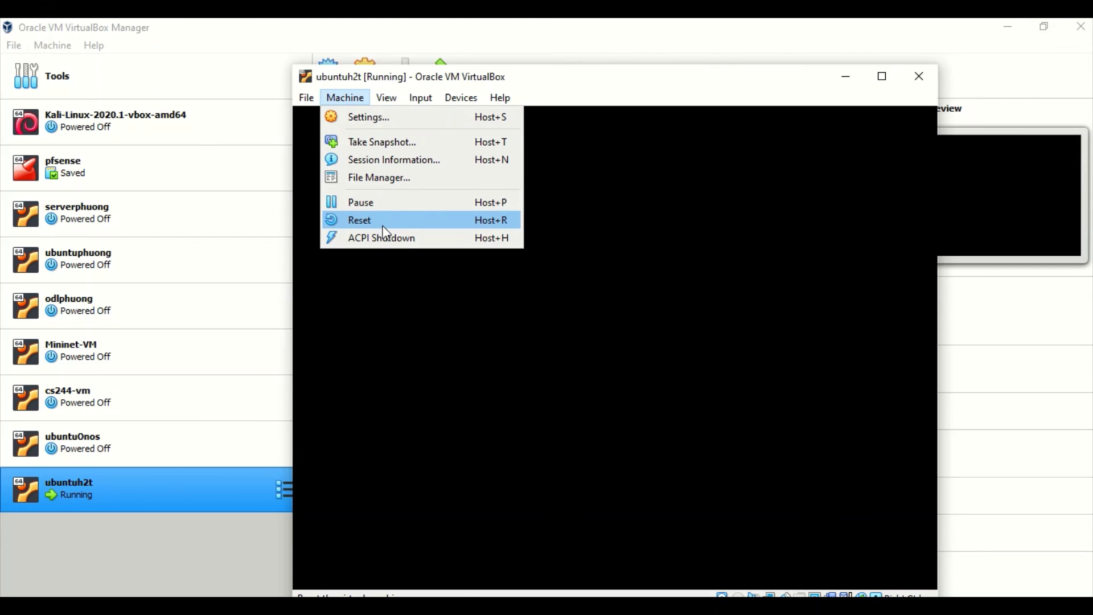
{"action": "left_click", "coordinate": [381, 223]}
{"action": "left_click", "coordinate": [585, 407]}
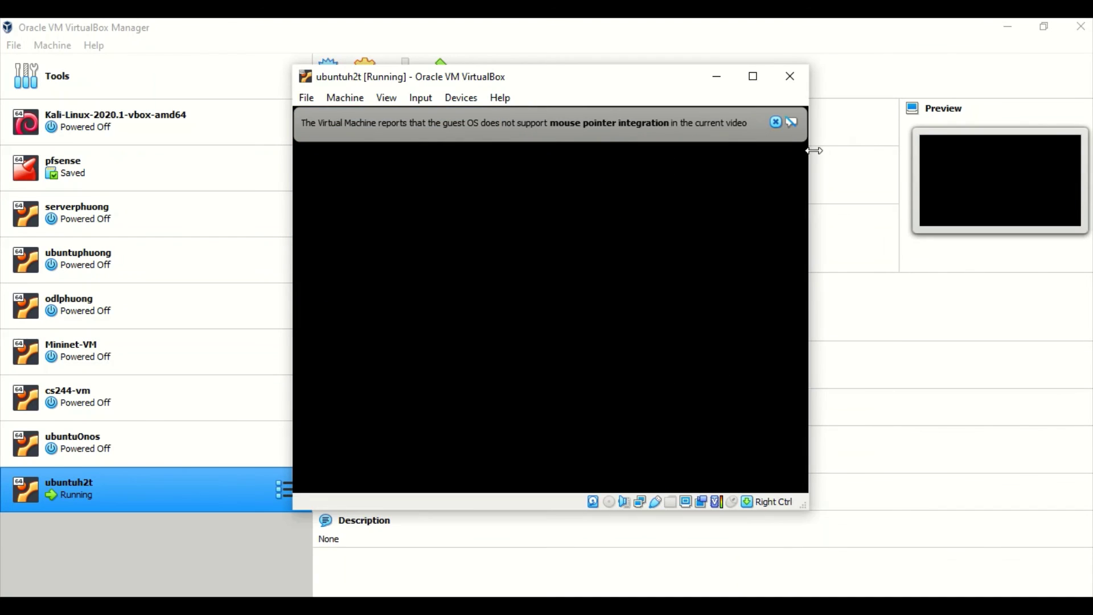
{"action": "left_click", "coordinate": [776, 122]}
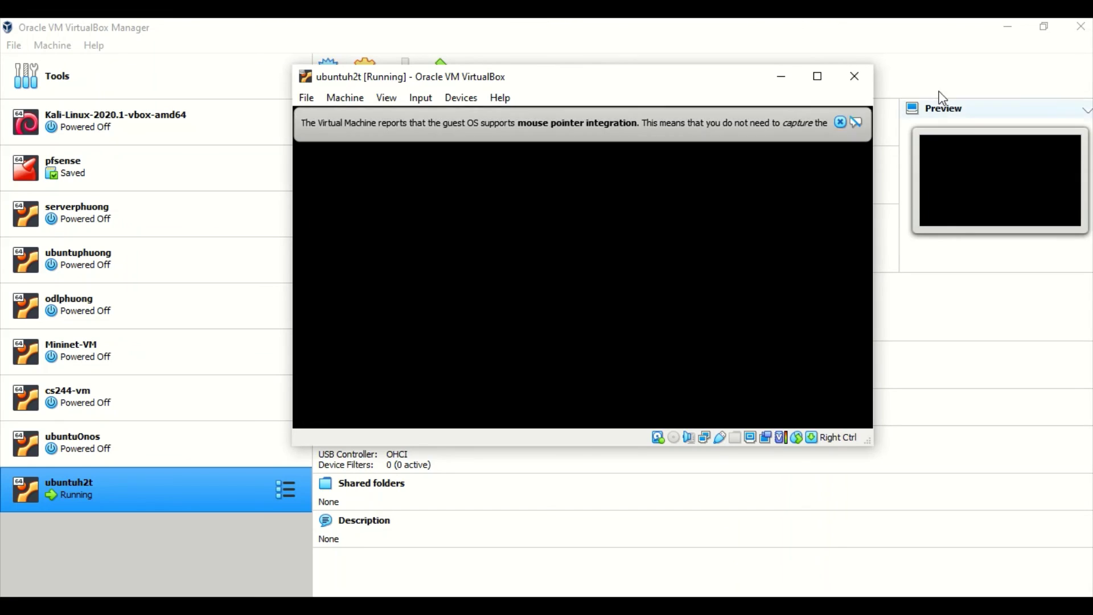
{"action": "left_click", "coordinate": [839, 122]}
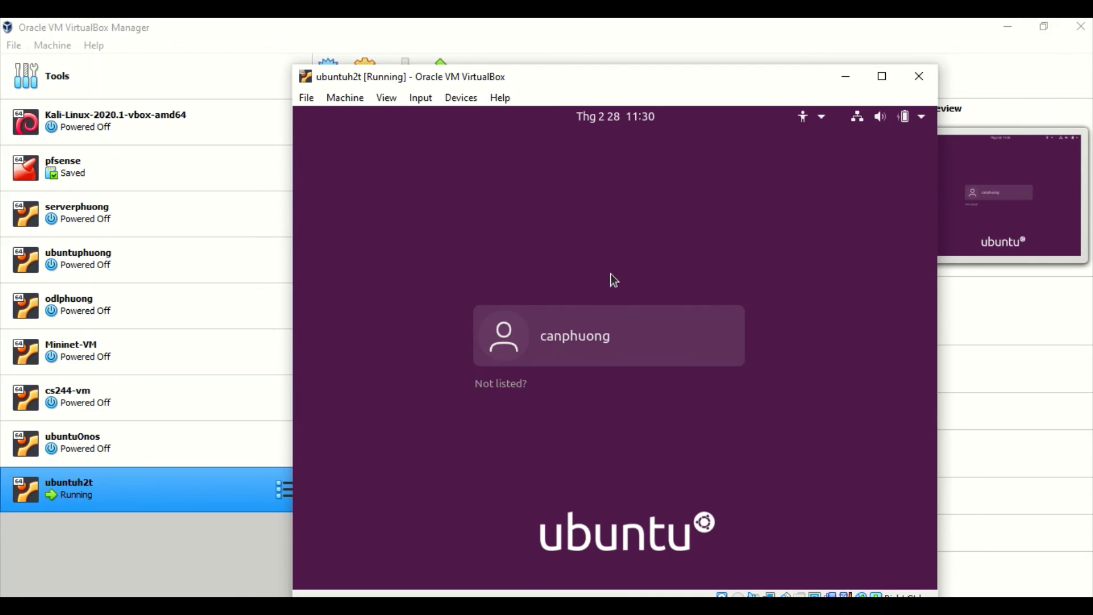
Step: Log in as the listed user account by entering its password
{"action": "left_click", "coordinate": [590, 331]}
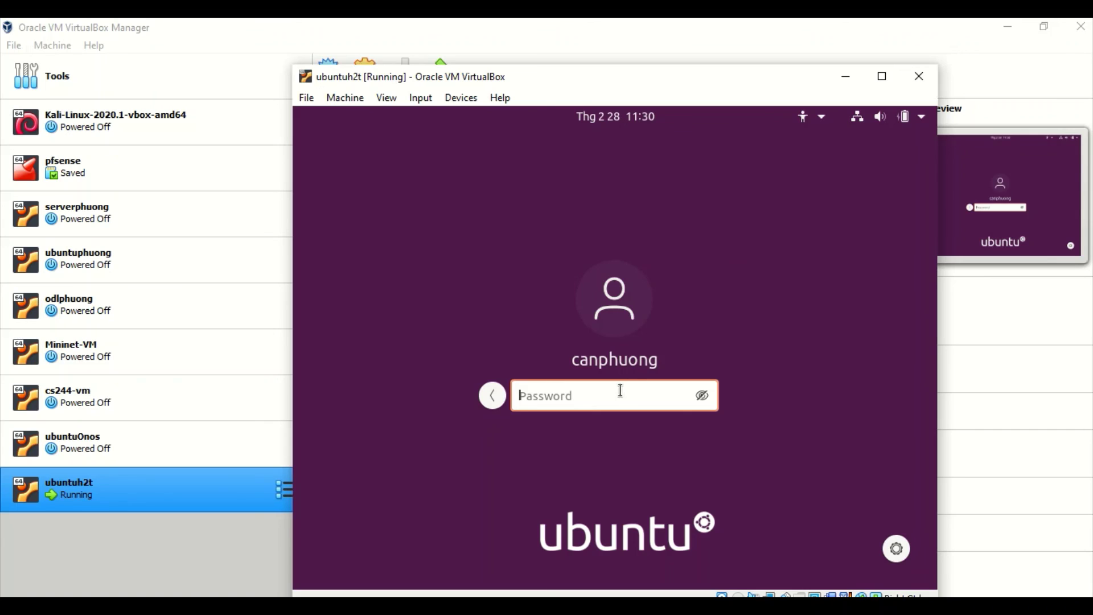
{"action": "type", "text": "***"}
{"action": "key", "text": "Return"}
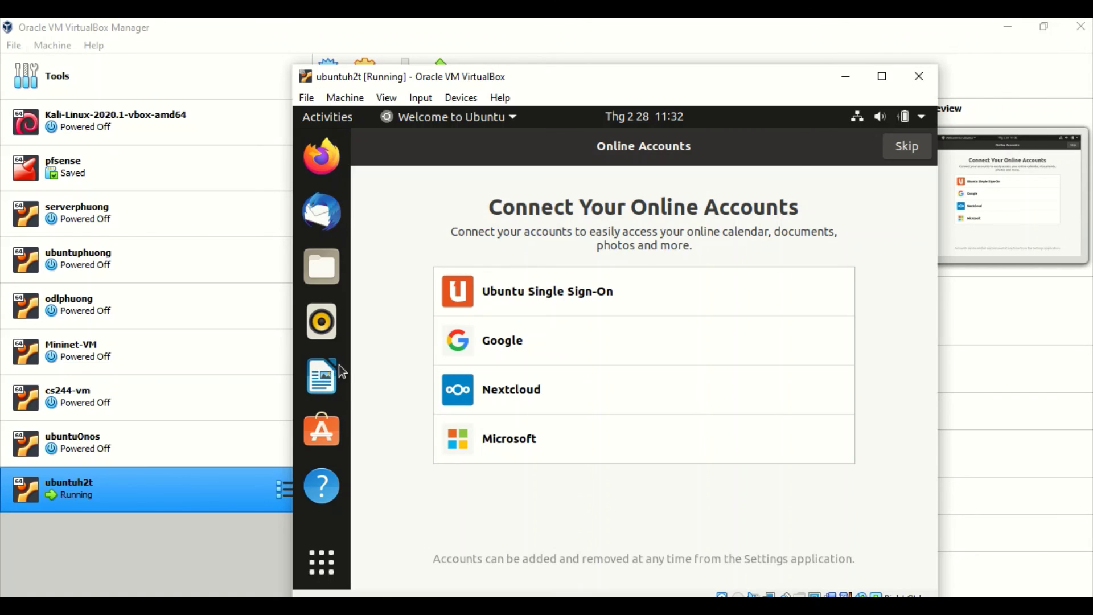
Step: Move the welcome window past Online Accounts to the Livepatch page
{"action": "left_click", "coordinate": [331, 571]}
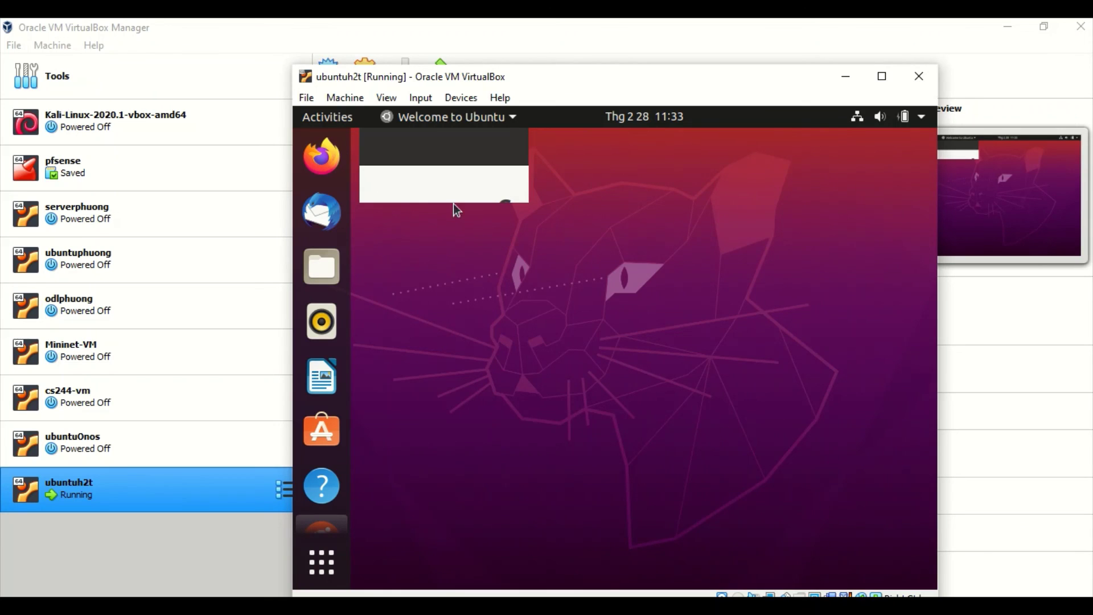
{"action": "left_click", "coordinate": [333, 561]}
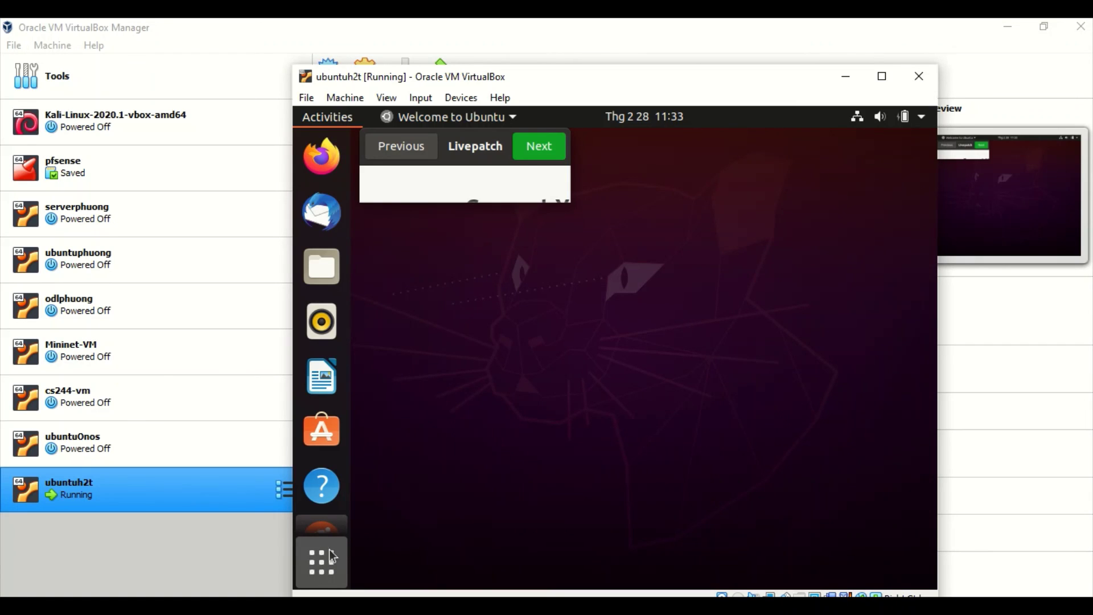
Step: Search the applications overview for 'ter' to bring up Terminal
{"action": "left_click", "coordinate": [332, 556]}
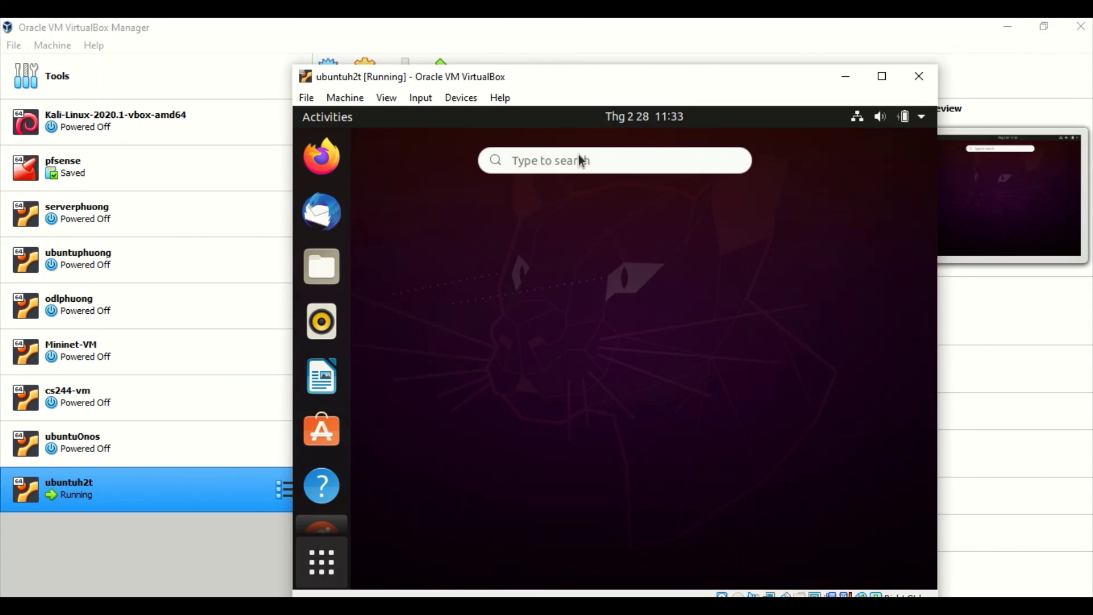
{"action": "key", "text": "Escape"}
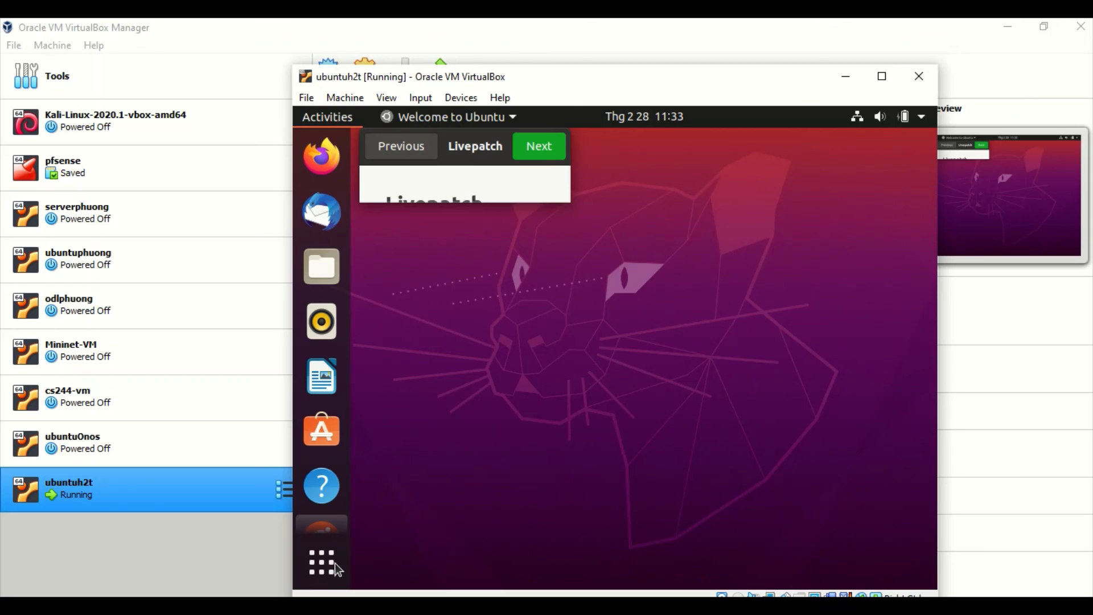
{"action": "left_click", "coordinate": [324, 560]}
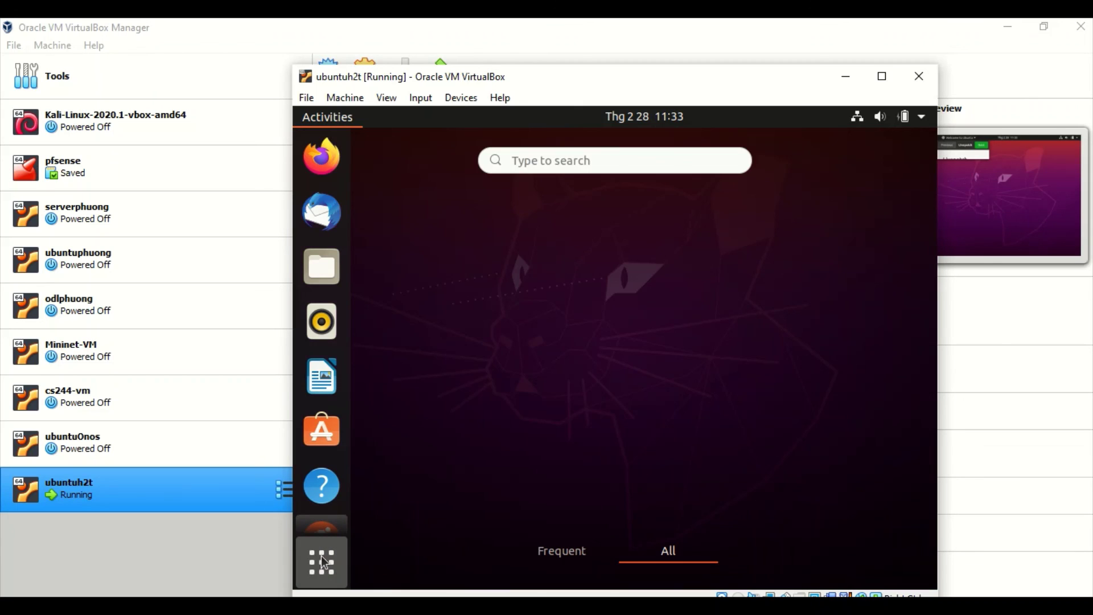
{"action": "left_click", "coordinate": [554, 159]}
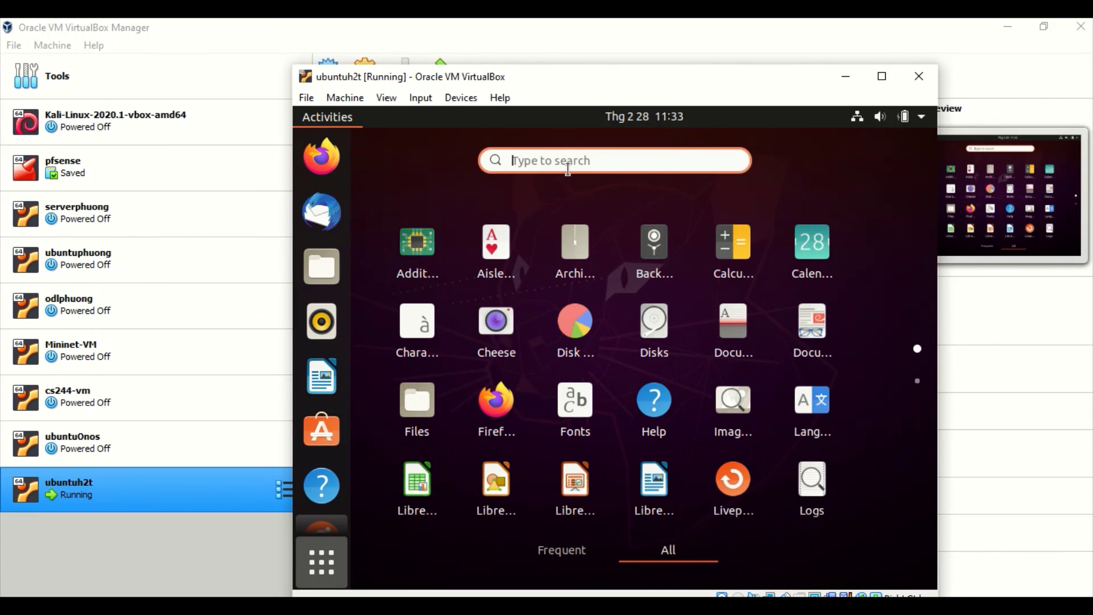
{"action": "type", "text": "ter"}
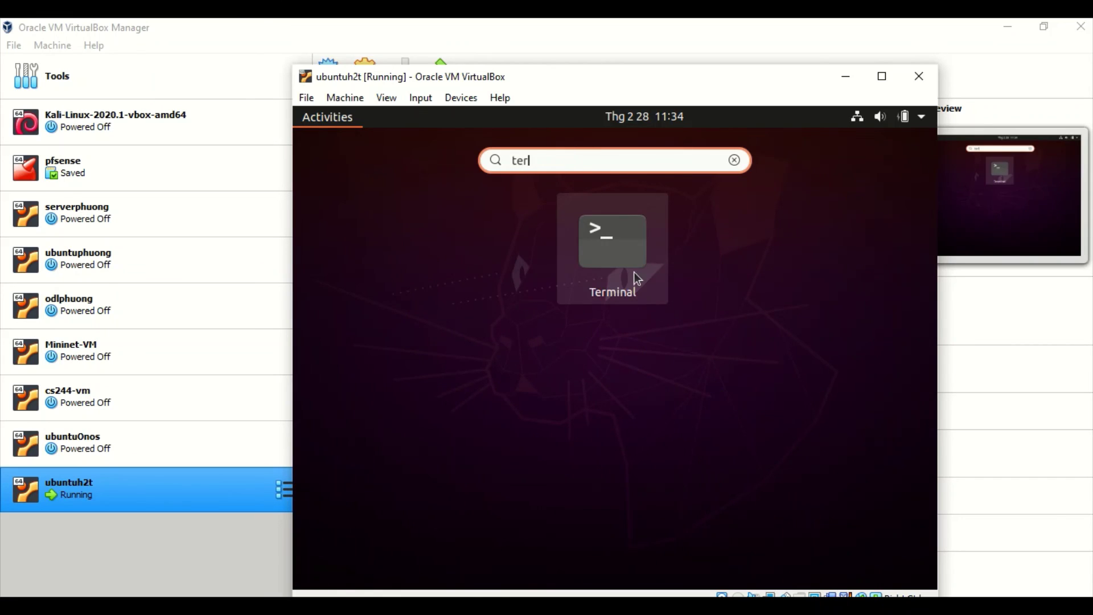
Step: Open a Terminal and run ls to list the home folder contents
{"action": "left_click", "coordinate": [621, 242]}
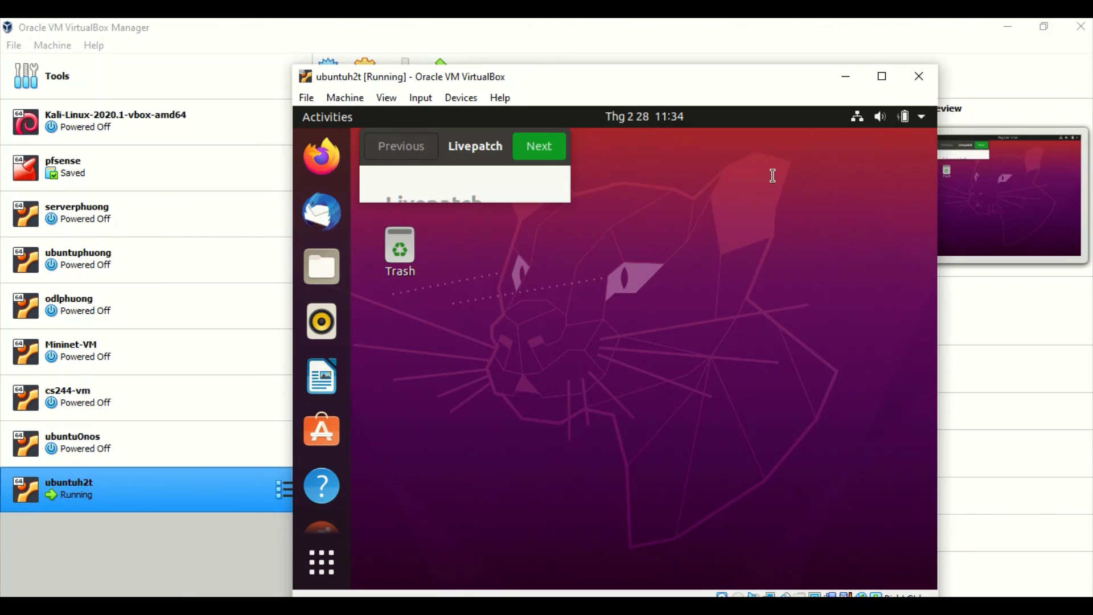
{"action": "key", "text": "ctrl+alt+t"}
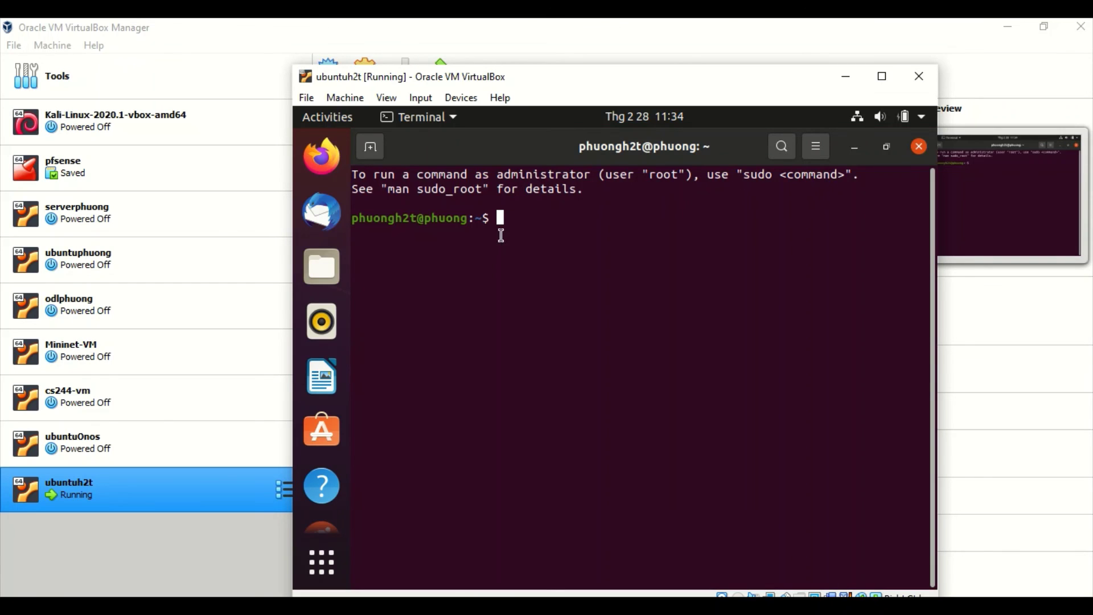
{"action": "type", "text": "ls"}
{"action": "key", "text": "Return"}
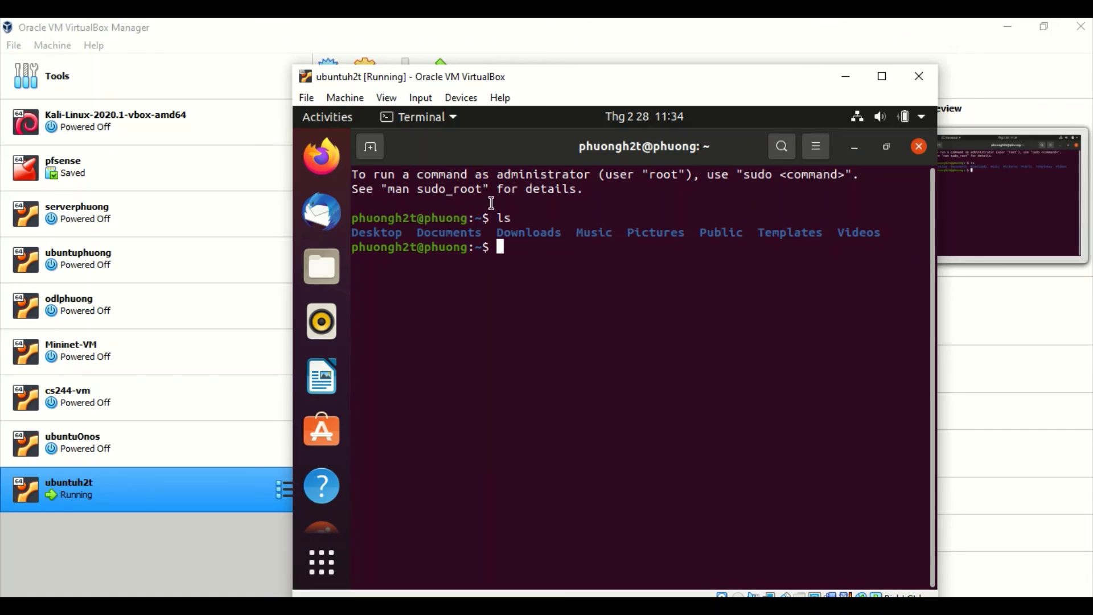